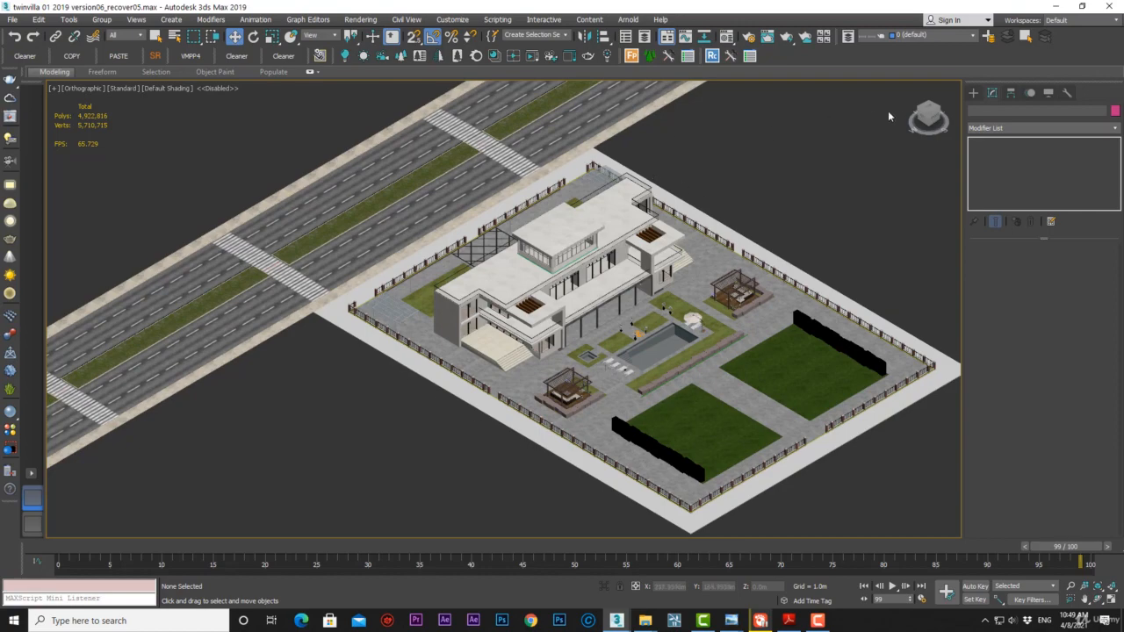
Switch to the top view and display the home grid to check the model's position relative to the origin.
left_click(931, 109)
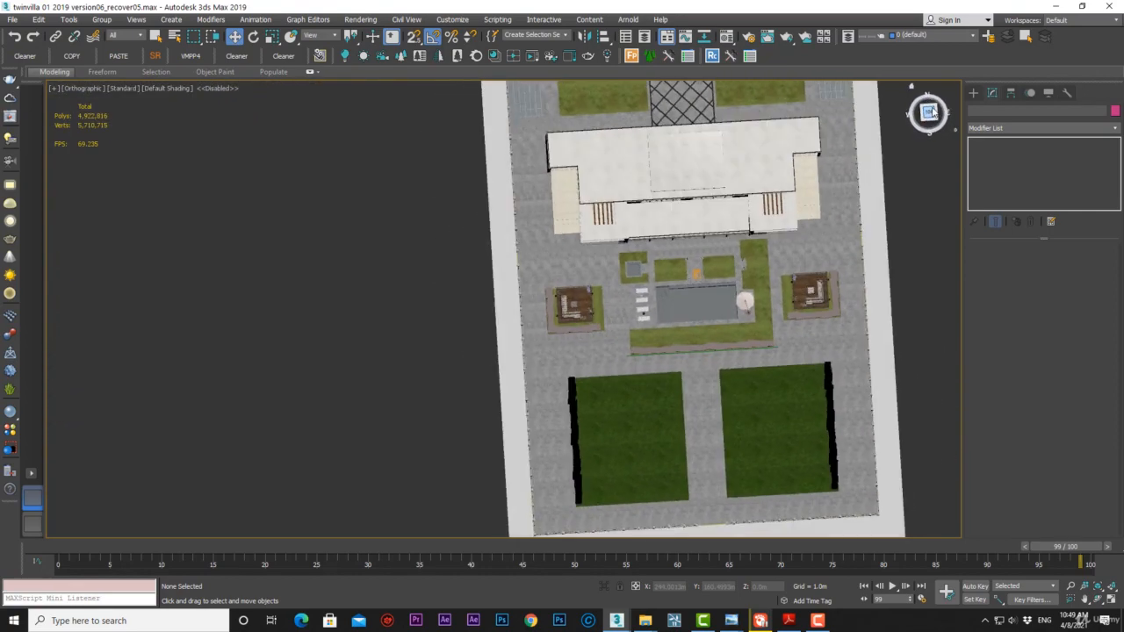
scroll(385, 301, "down", 5)
scroll(387, 301, "down", 2)
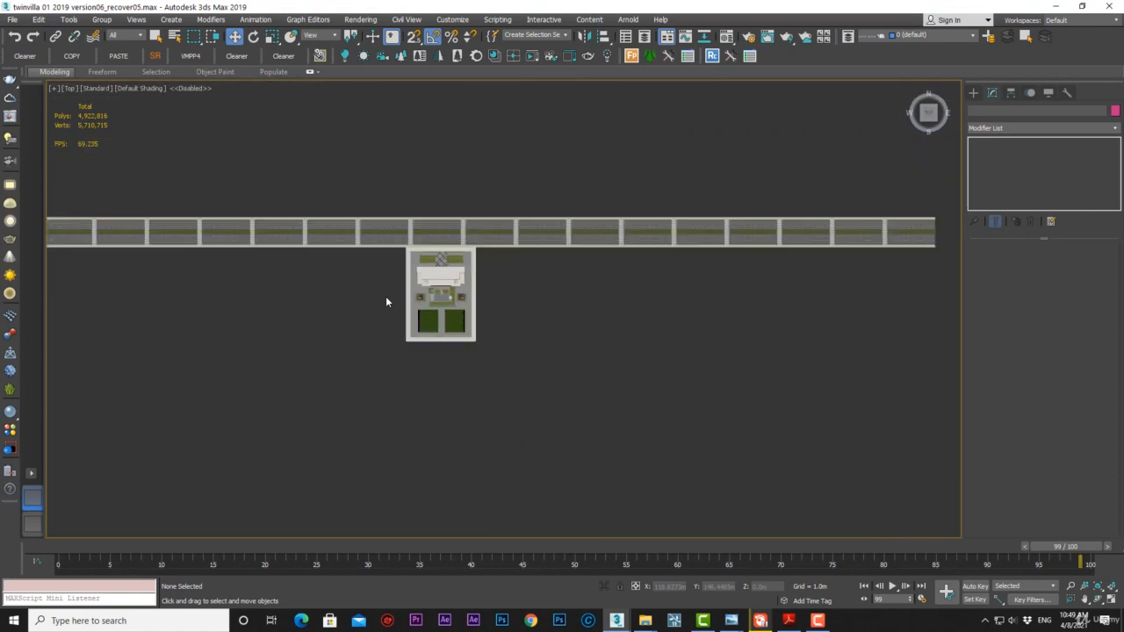
key("g")
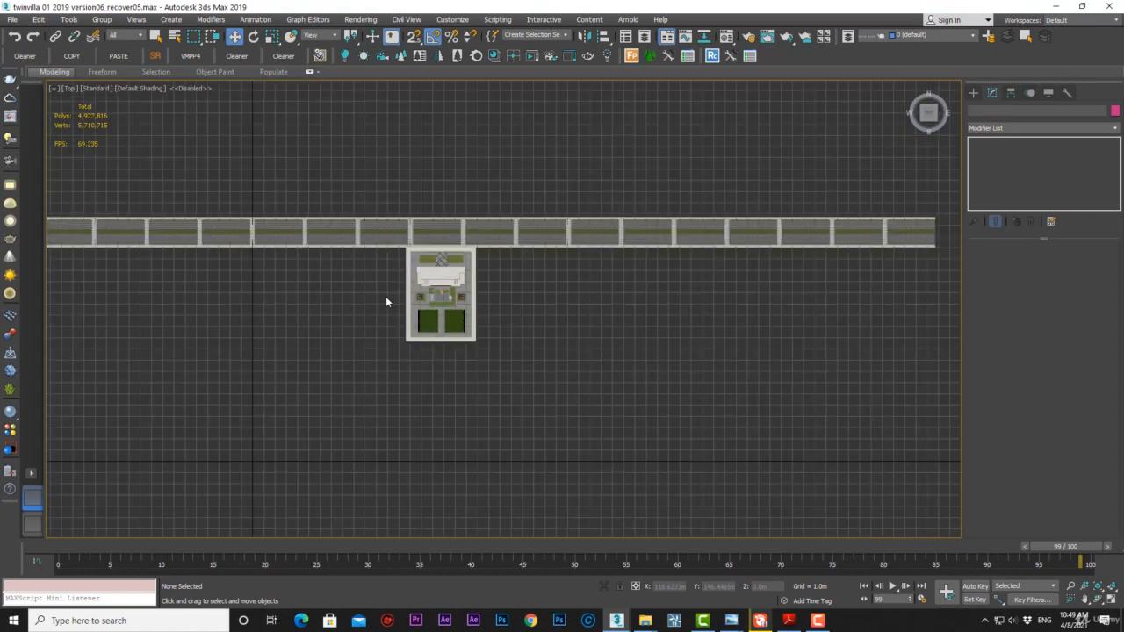
scroll(344, 342, "down", 2)
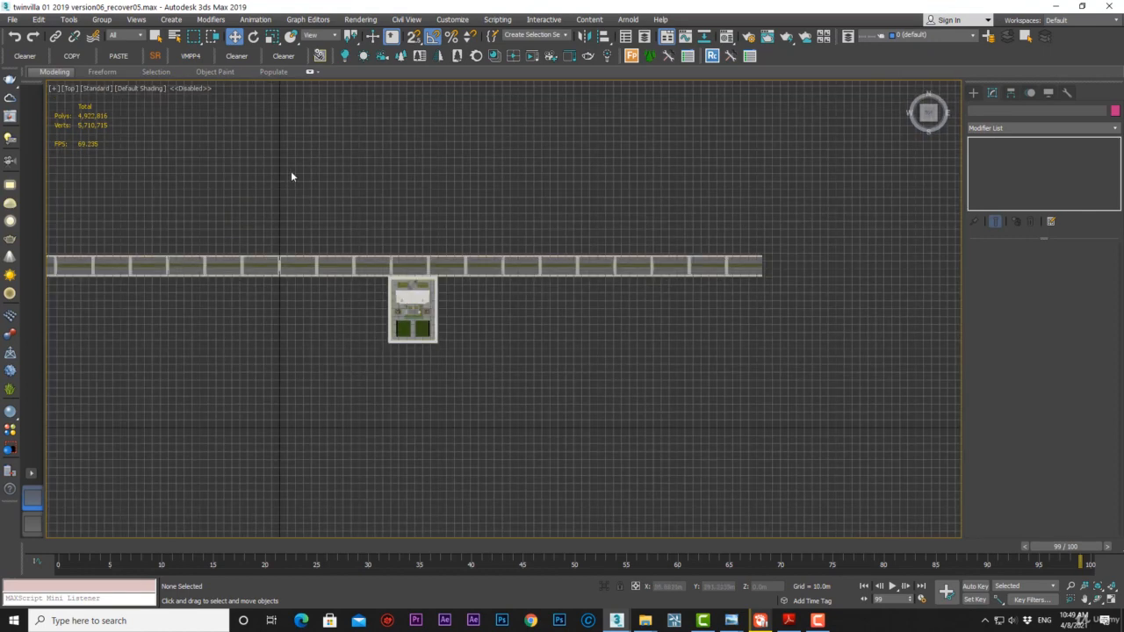
scroll(329, 431, "up", 4)
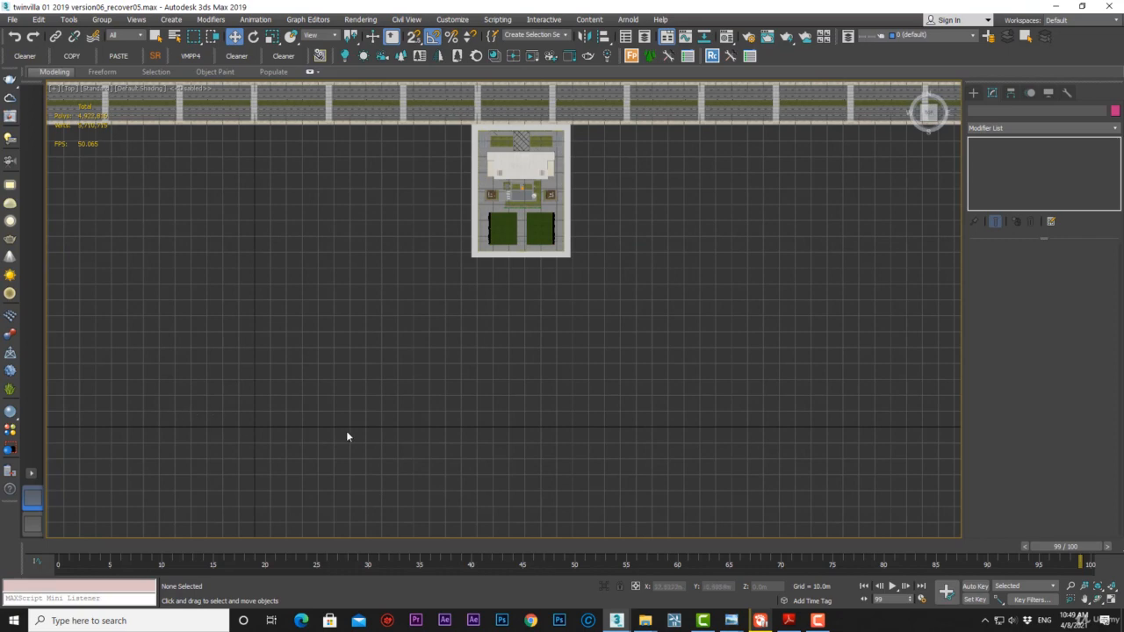
middle_click_drag(347, 436, 342, 467)
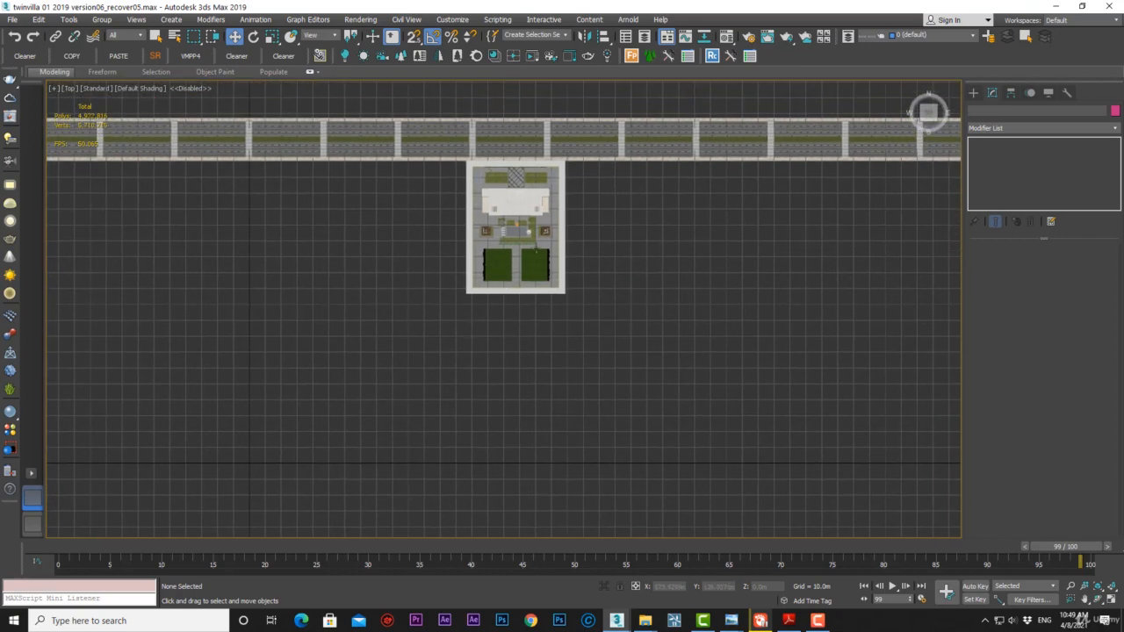
Select all the villa plot's objects and group them under the default group name.
left_click_drag(616, 134, 413, 338)
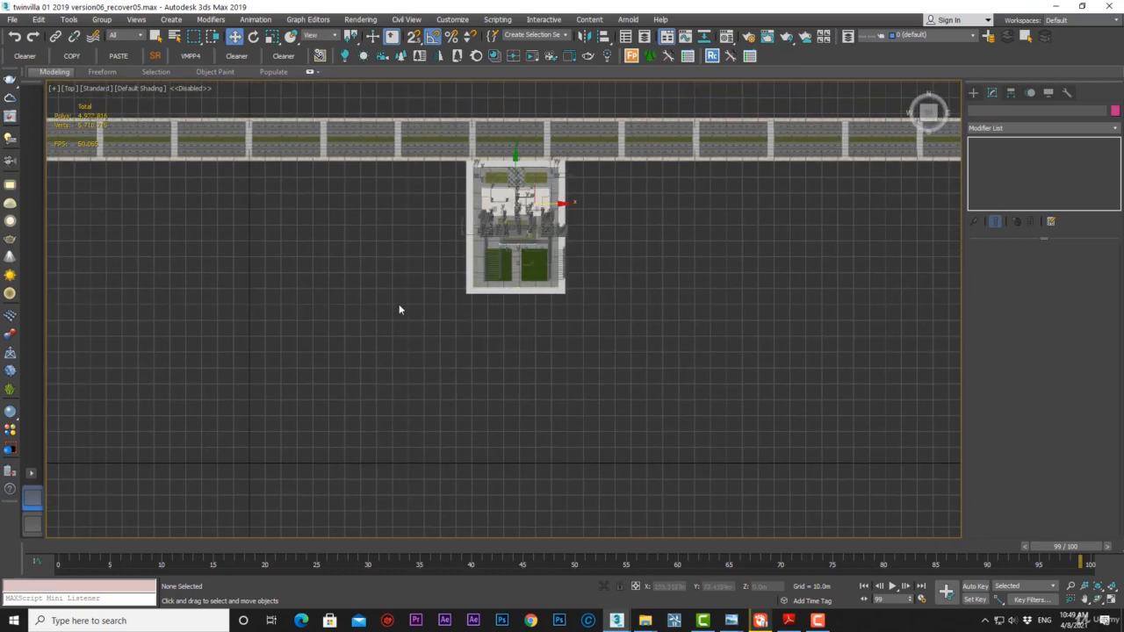
left_click(102, 19)
left_click(109, 35)
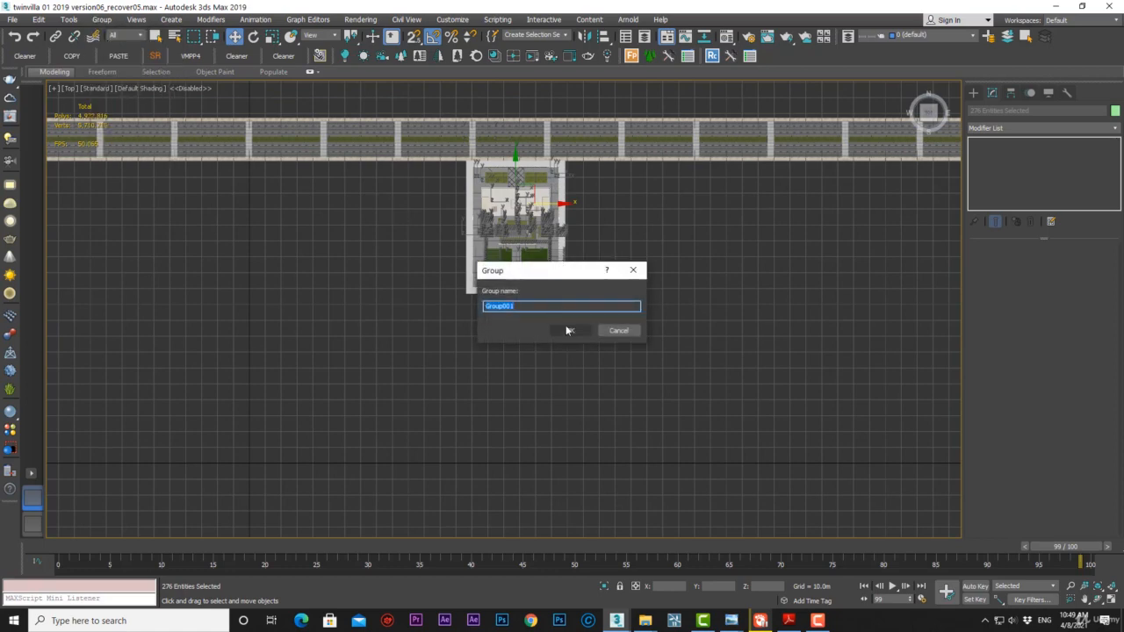
left_click(569, 329)
Move the model so the villa plot sits at the world origin.
middle_click_drag(477, 189, 216, 379)
left_click_drag(216, 380, 218, 381)
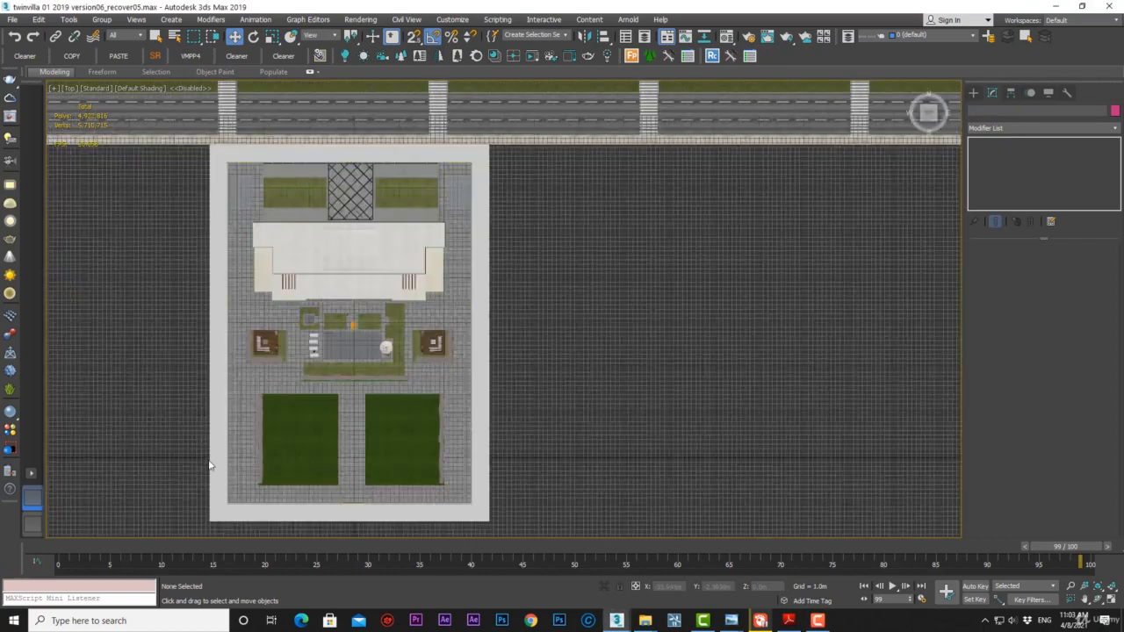
scroll(225, 453, "up", 3)
scroll(225, 453, "down", 4)
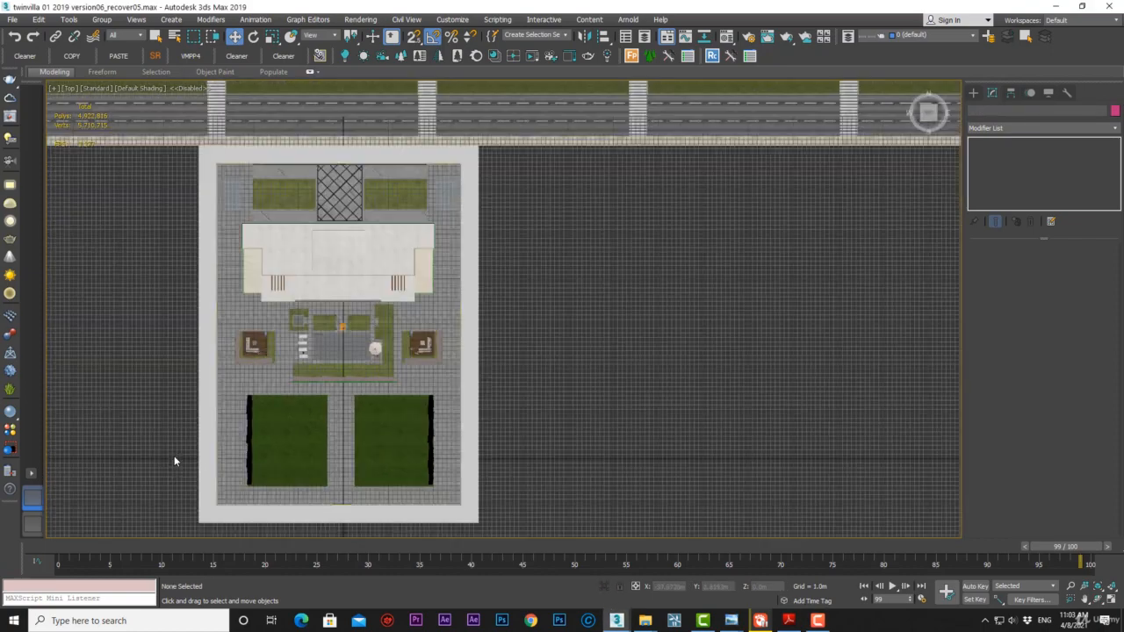
Load the poolside grass material into the Material Editor and inspect its material type.
middle_click_drag(175, 459, 373, 402)
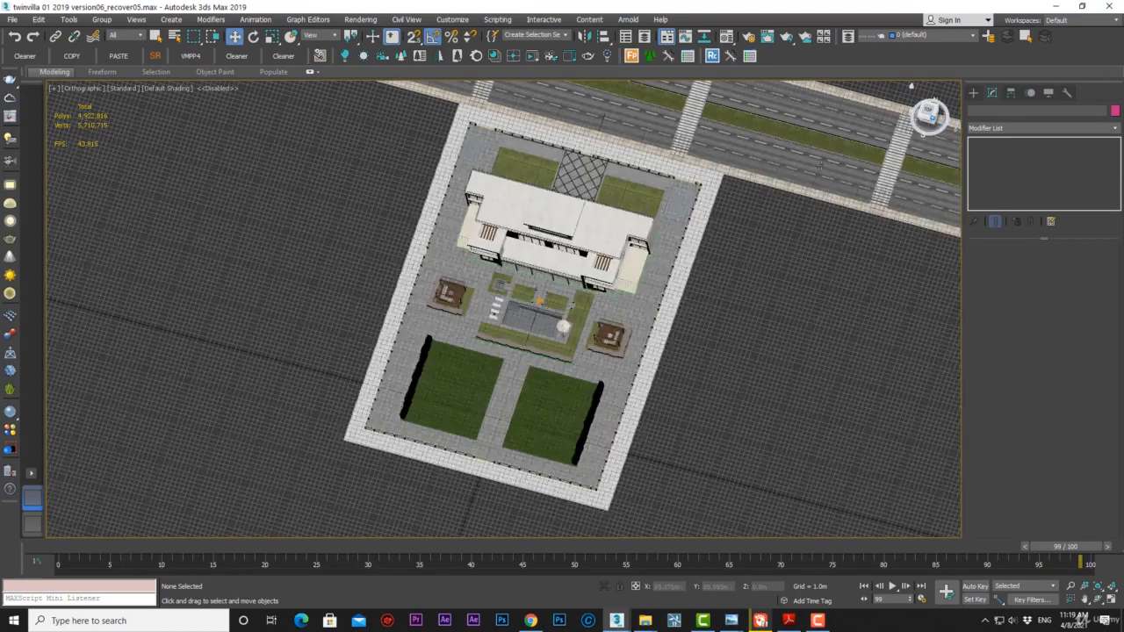
scroll(542, 358, "up", 5)
scroll(593, 357, "up", 5)
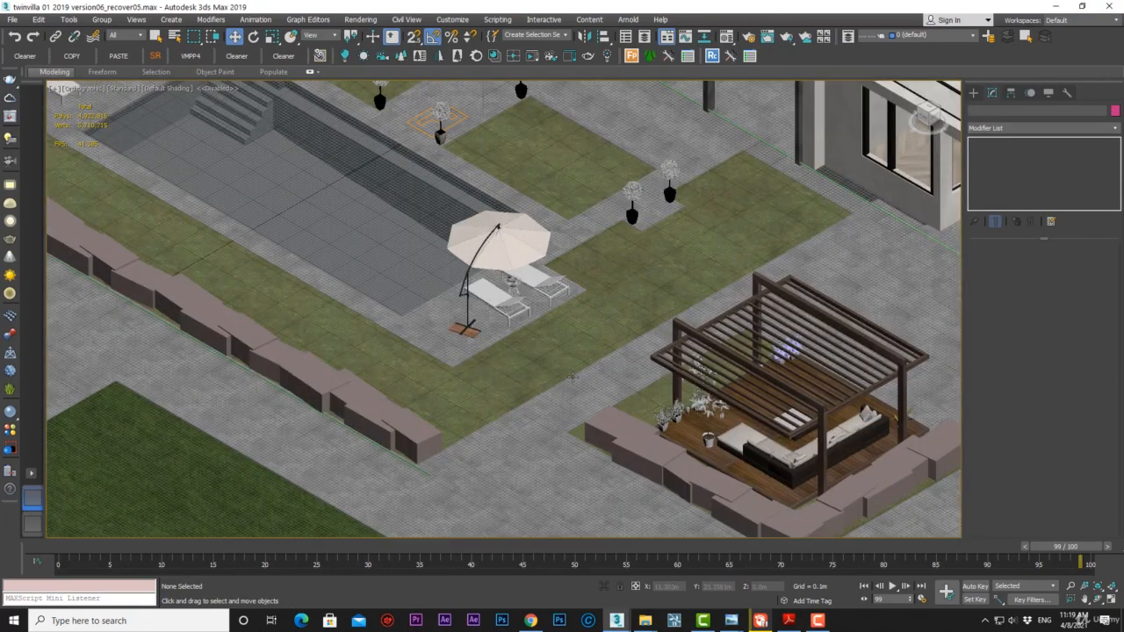
scroll(580, 374, "up", 3)
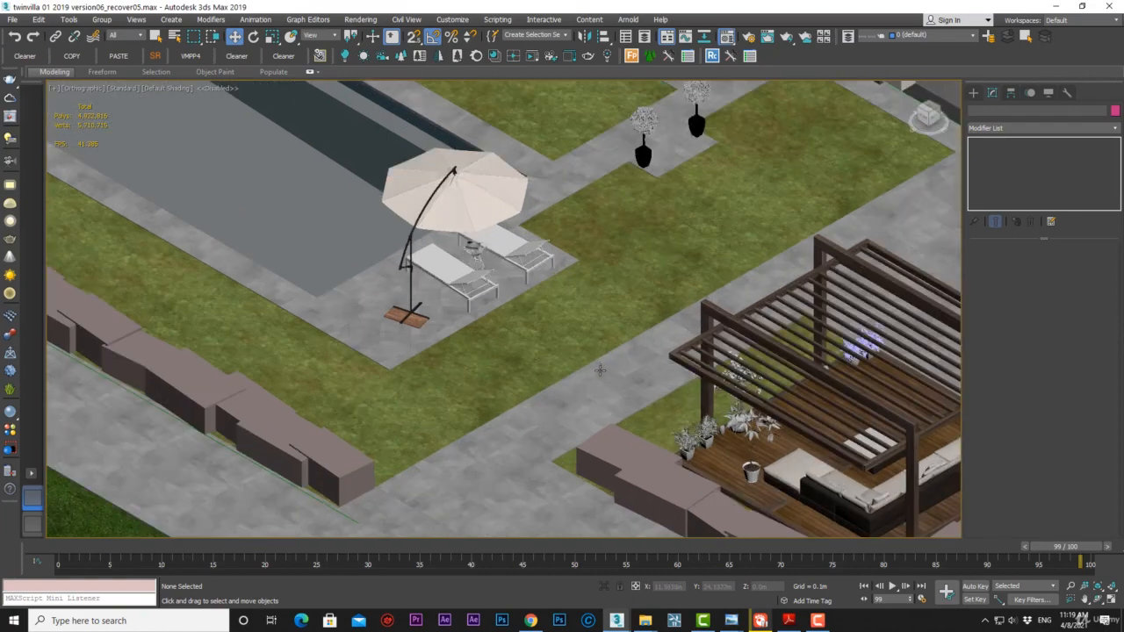
key("m")
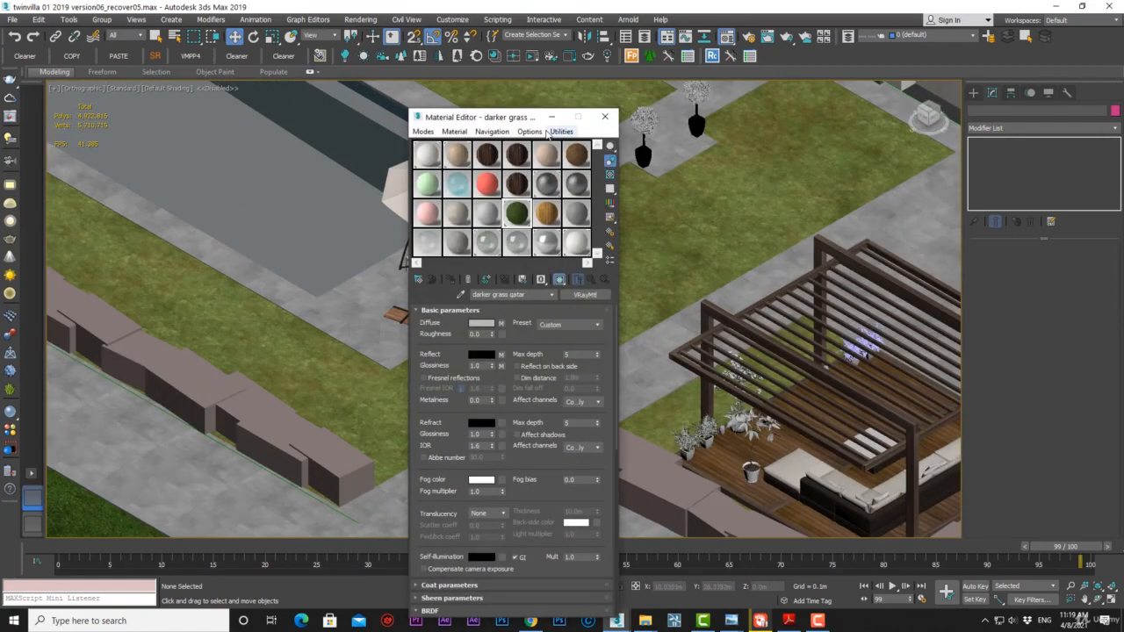
left_click_drag(536, 117, 979, 63)
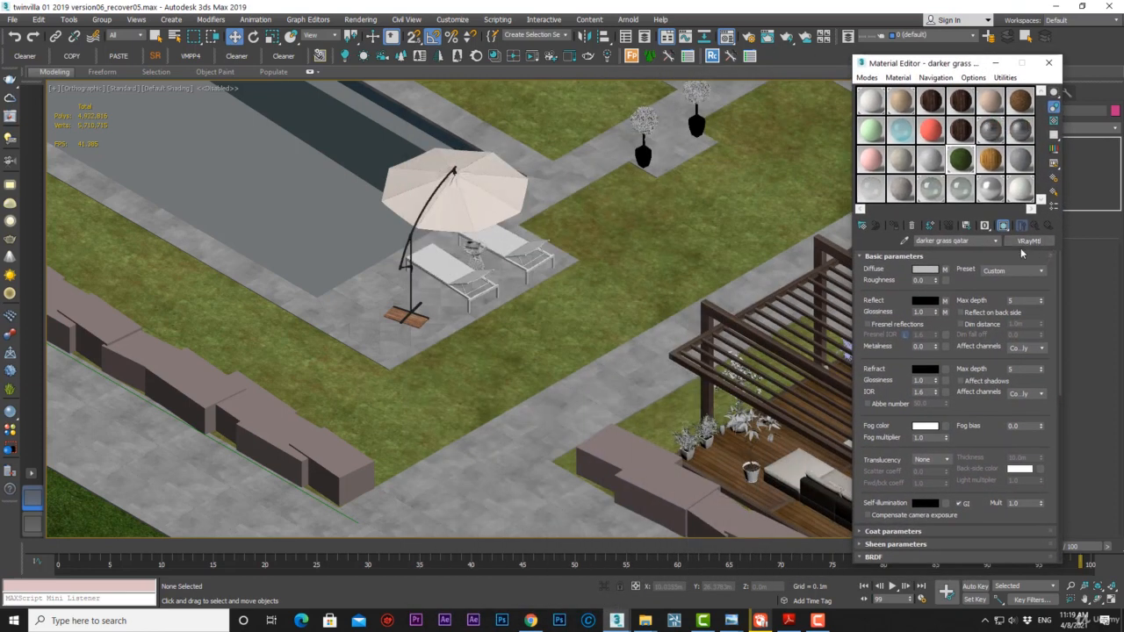
left_click(624, 391)
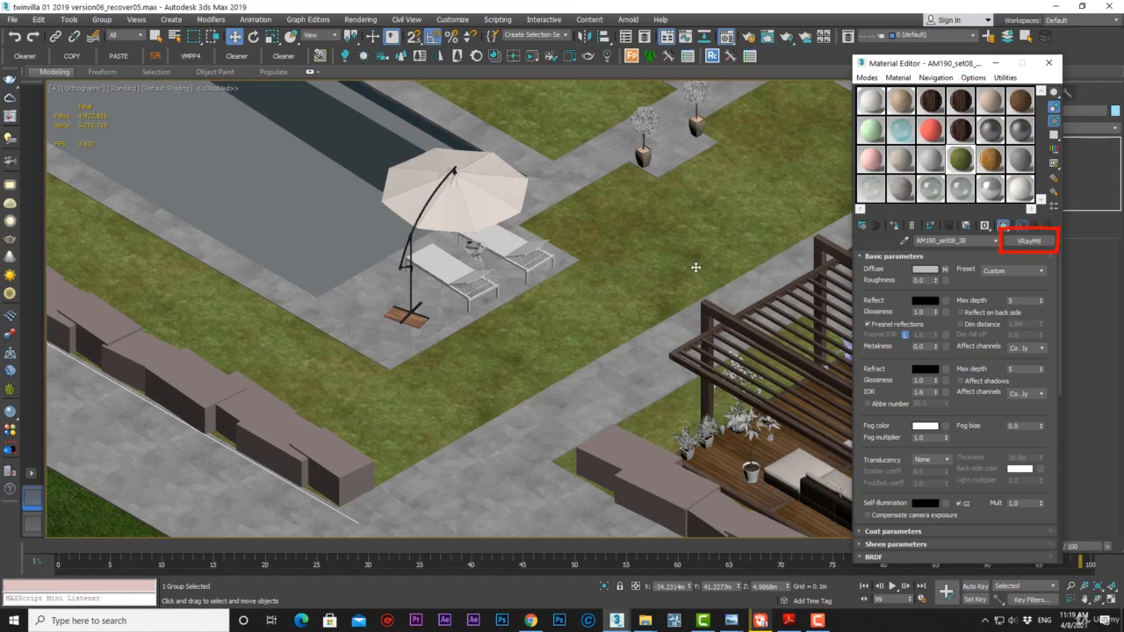
scroll(695, 267, "down", 4)
middle_click_drag(695, 258, 548, 464)
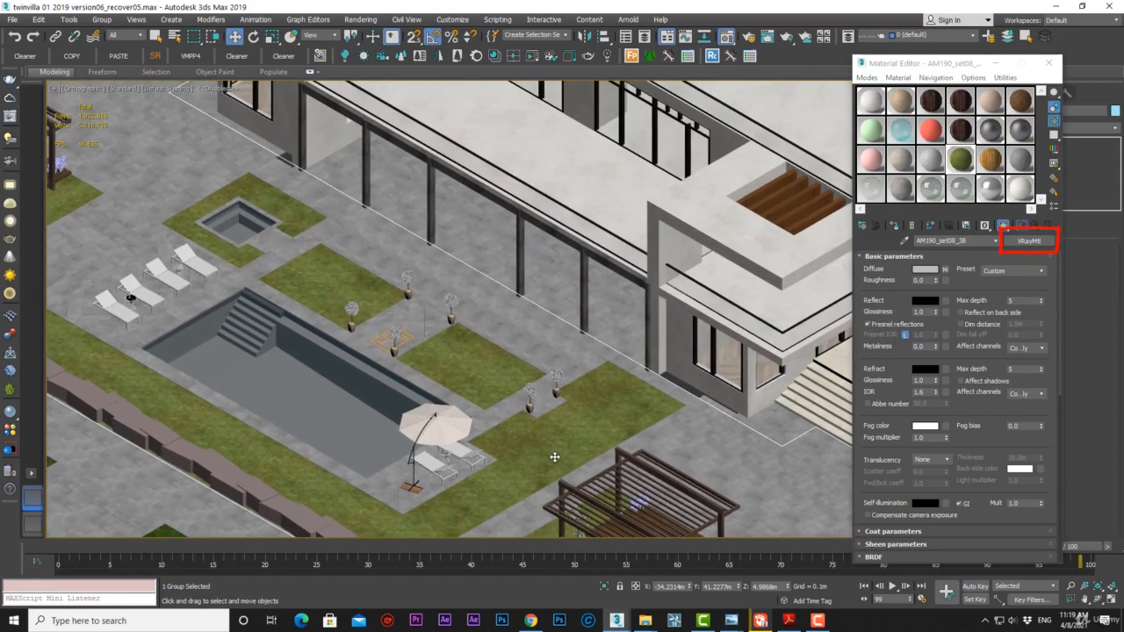
left_click(896, 64)
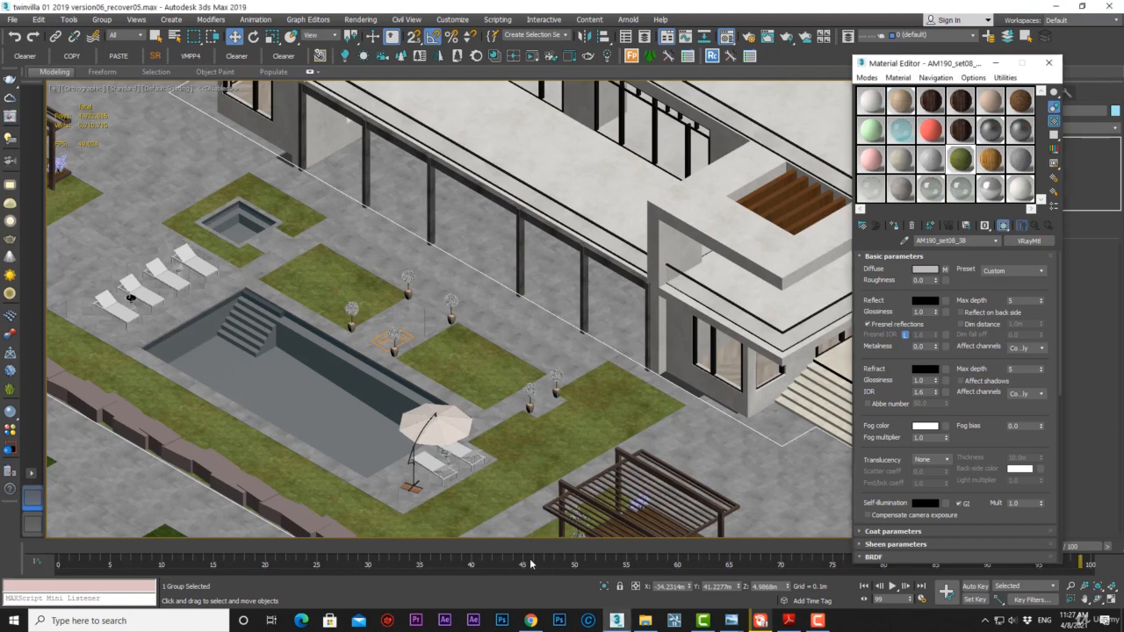
Switch to File Explorer, open support link.txt and copy the Lumion support URL it contains.
mouse_move(651, 622)
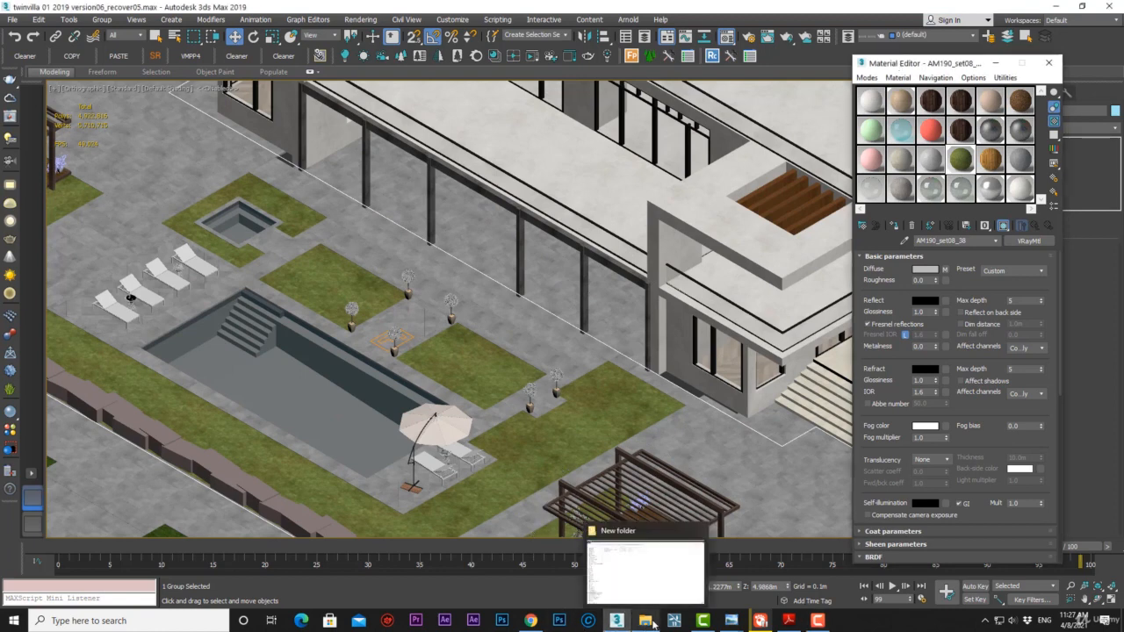
left_click(654, 596)
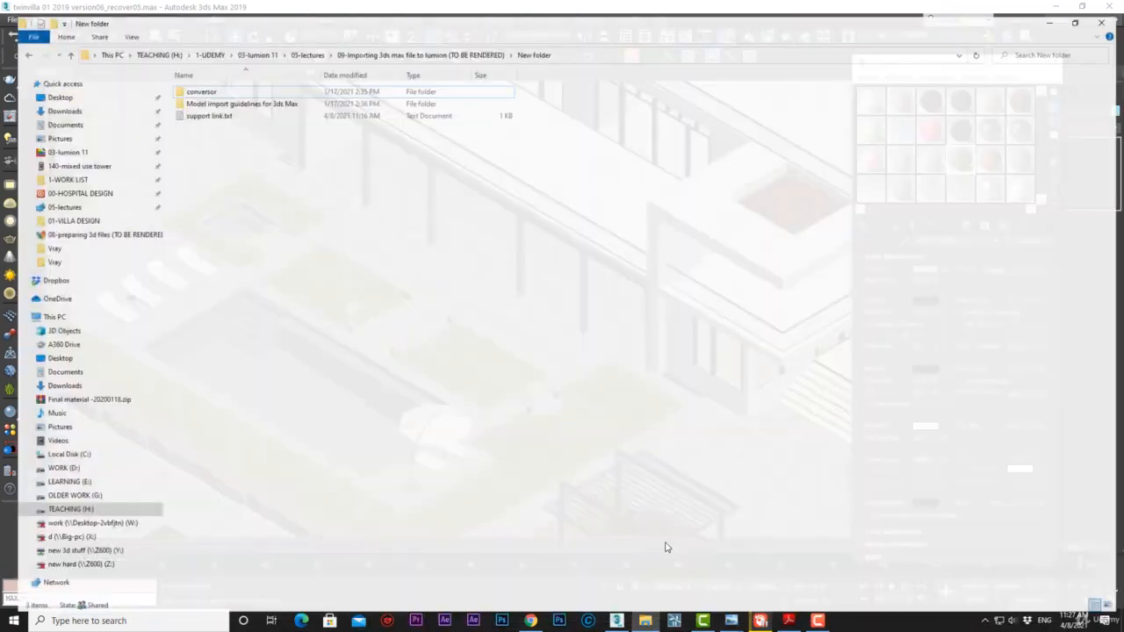
left_click(249, 106)
double_click(248, 106)
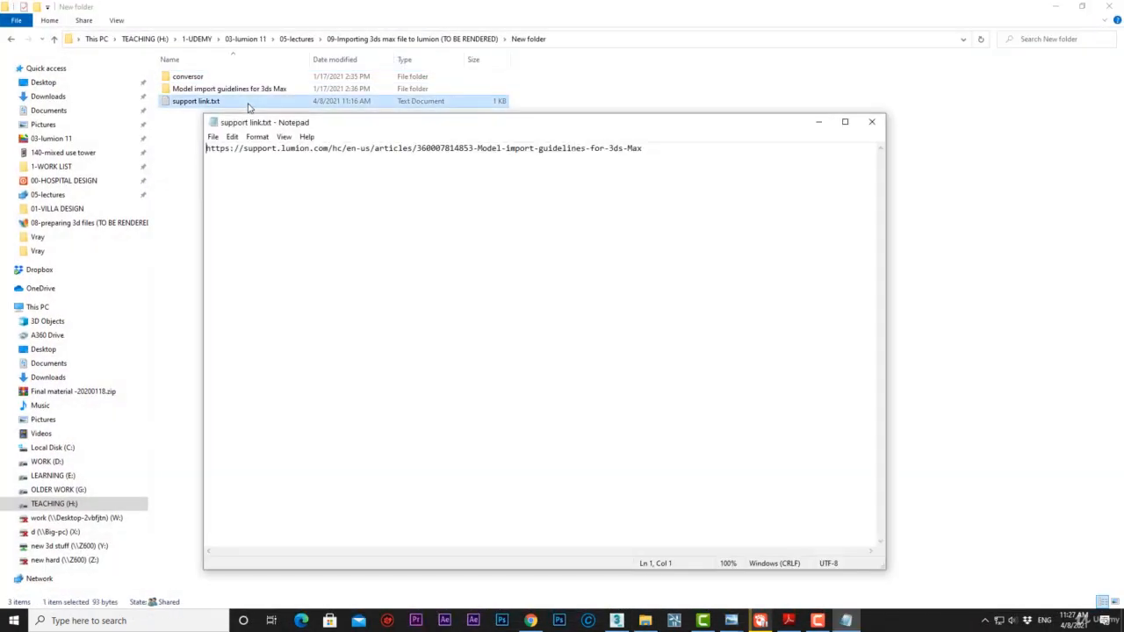
left_click_drag(664, 147, 201, 137)
right_click(269, 149)
left_click(297, 188)
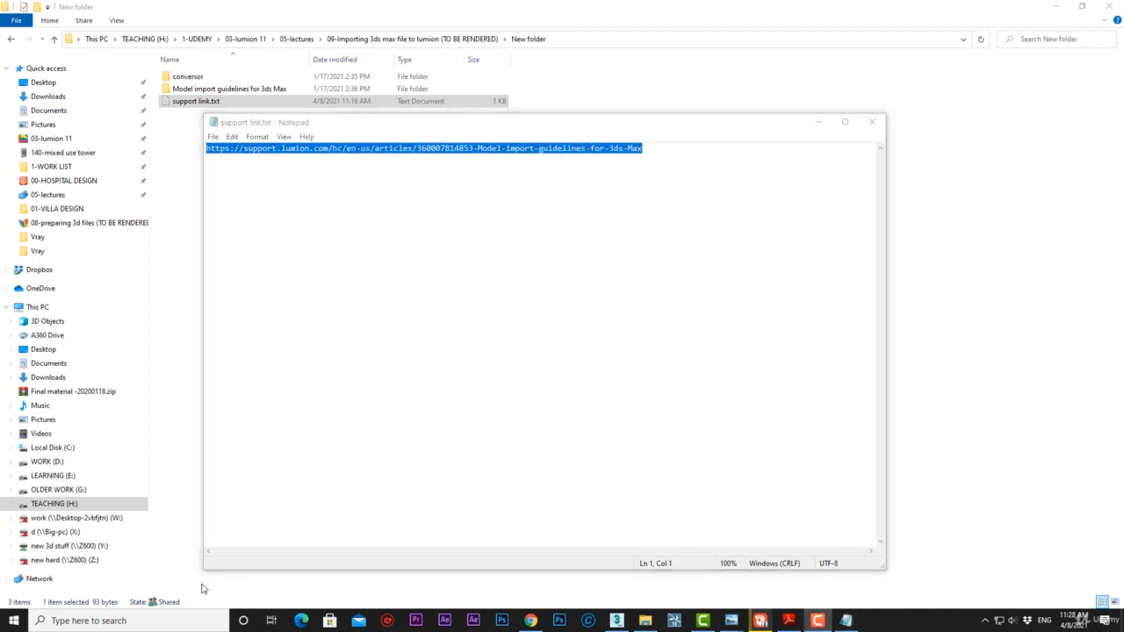
Switch to Chrome, load the copied Lumion import guidelines link and go to the section on missing textures.
left_click(530, 621)
right_click(371, 31)
left_click(401, 111)
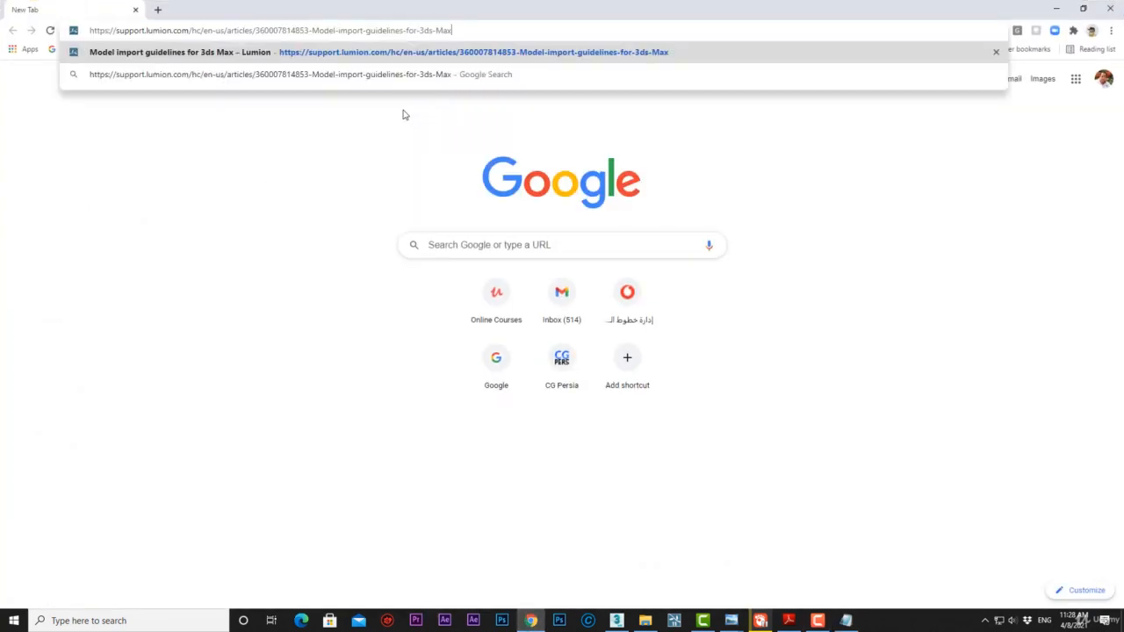
key("Return")
scroll(557, 301, "down", 15)
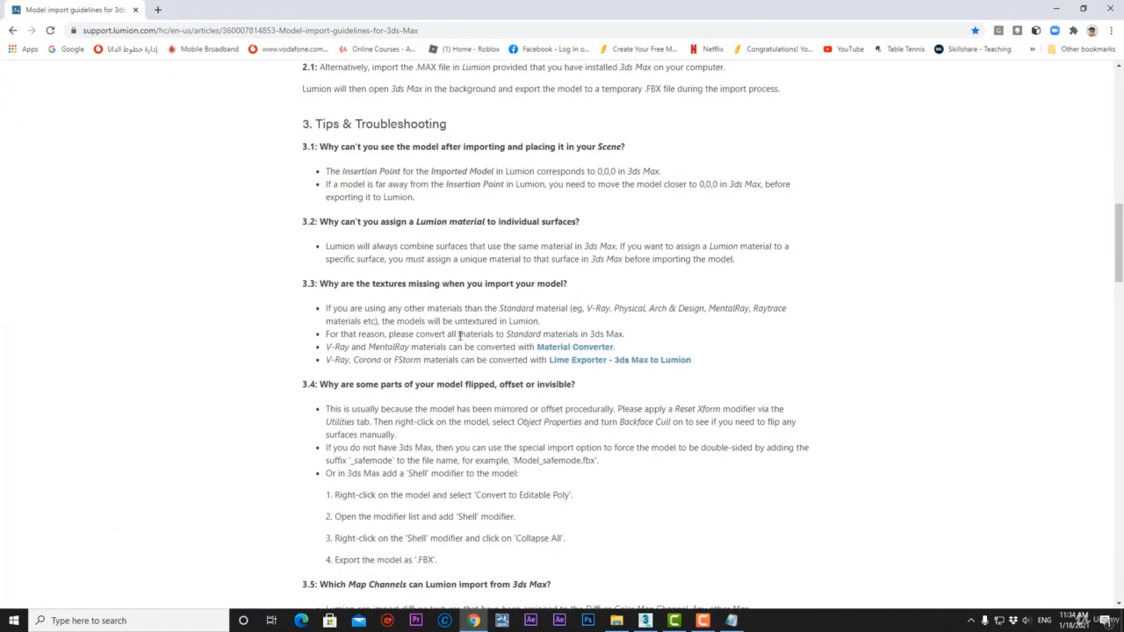
Download conversor_en.zip from the article's Material Converter link and open the folder that holds it.
left_click(570, 350)
left_click(527, 352)
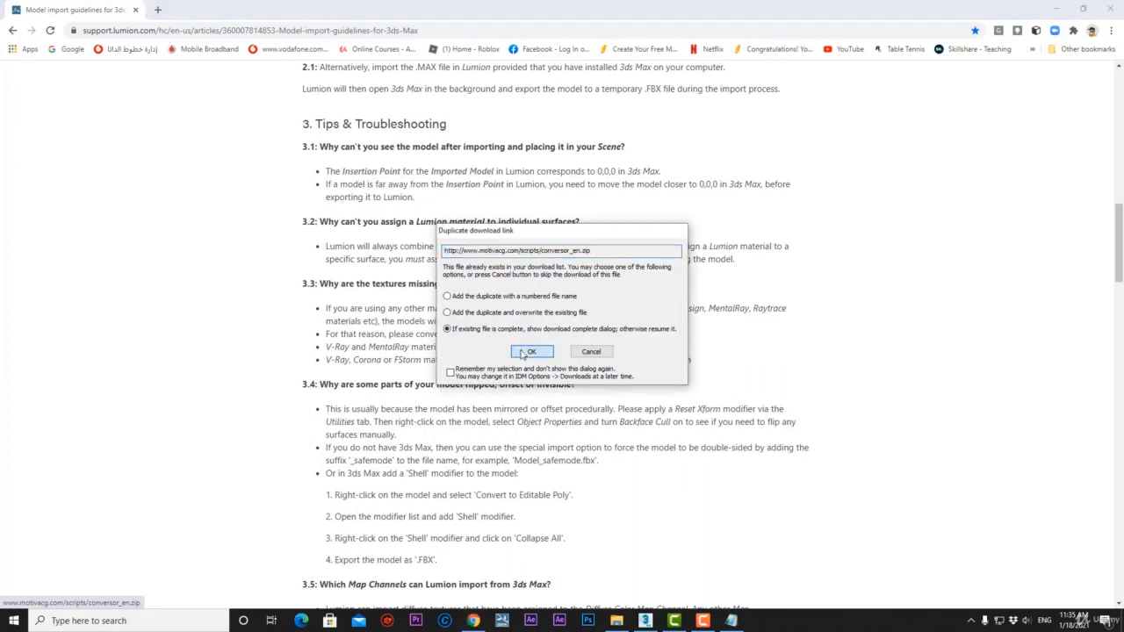
left_click(595, 351)
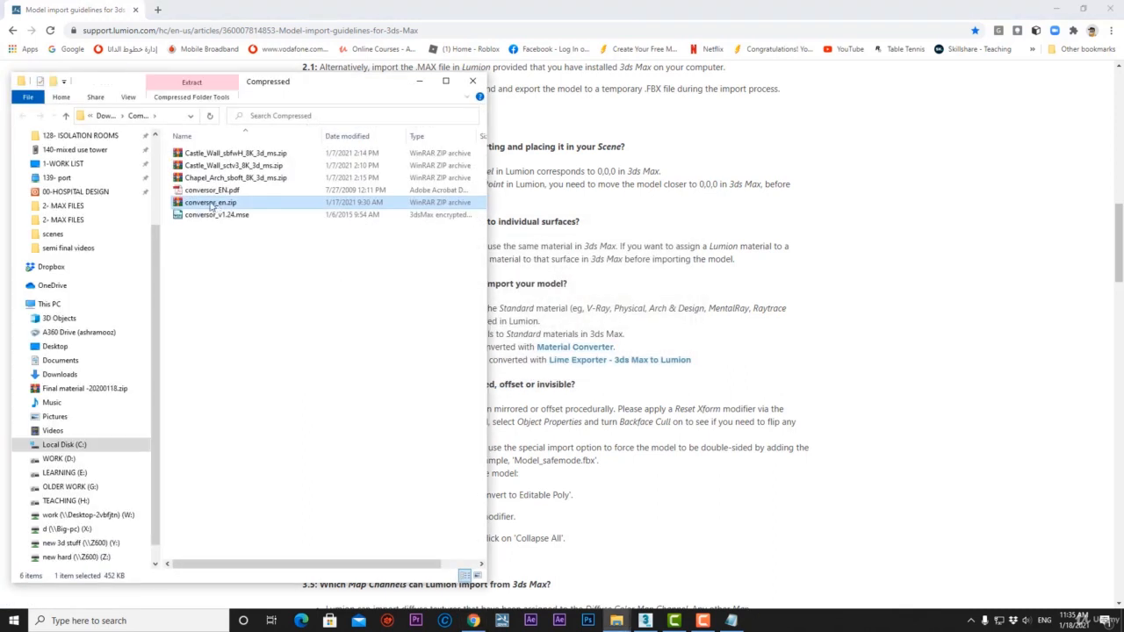
Extract conversor_en.zip into its own conversor_en folder and open that folder.
right_click(207, 205)
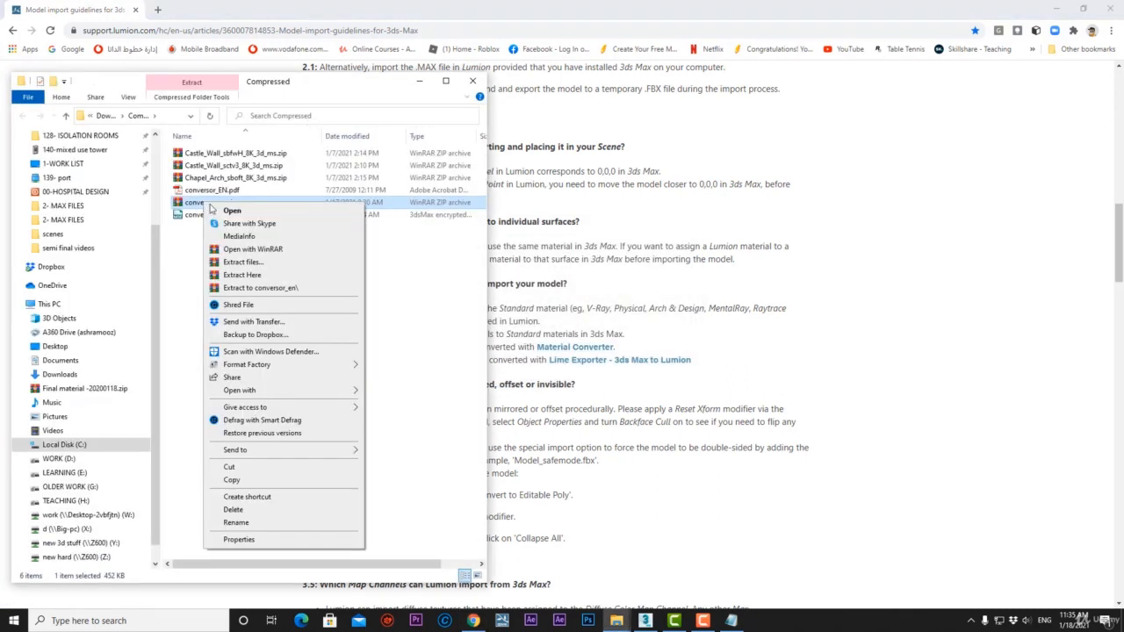
left_click(257, 290)
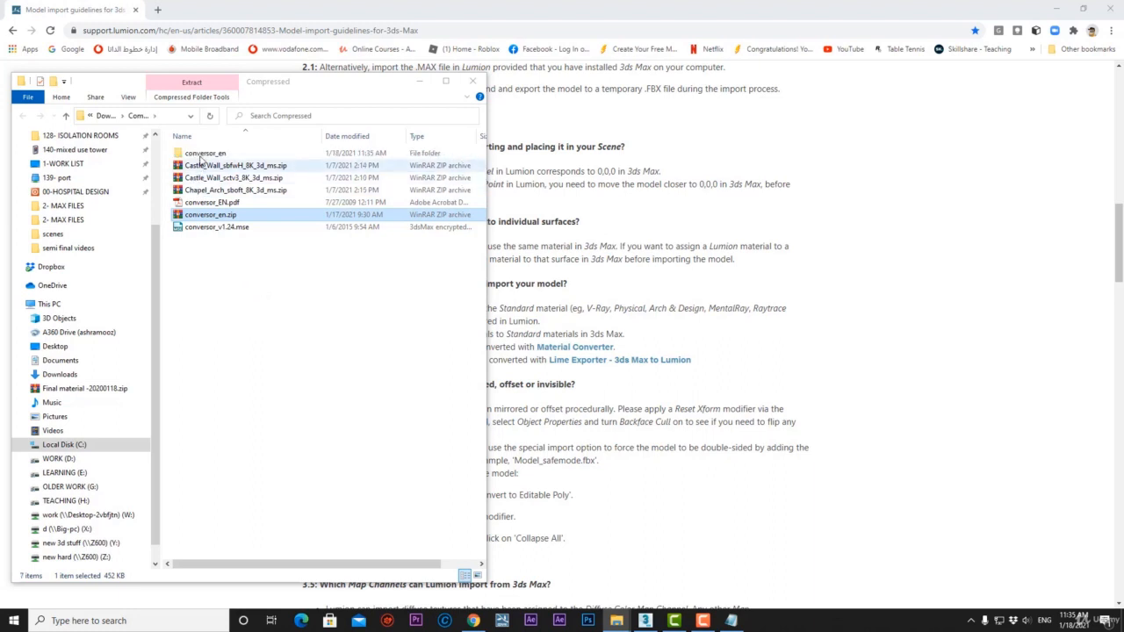
left_click(198, 156)
double_click(200, 157)
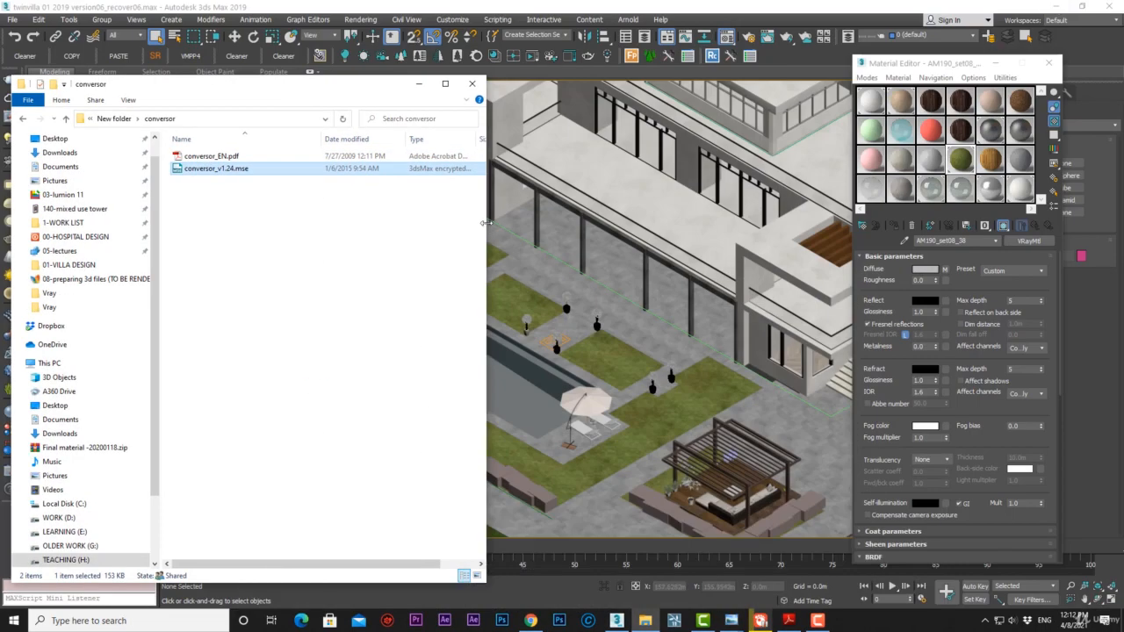
Run the conversor_v1.24.mse script in the 3ds Max scene and put the file window away.
left_click_drag(485, 223, 341, 223)
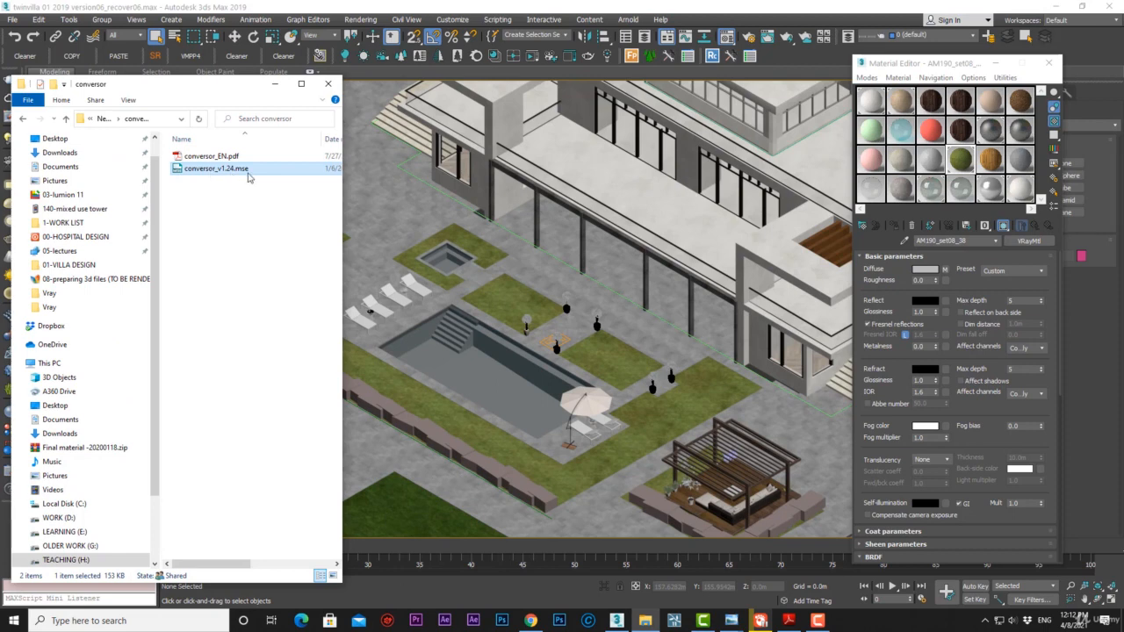
mouse_move(248, 176)
left_mouse_down()
mouse_move(331, 182)
mouse_move(491, 225)
left_mouse_up()
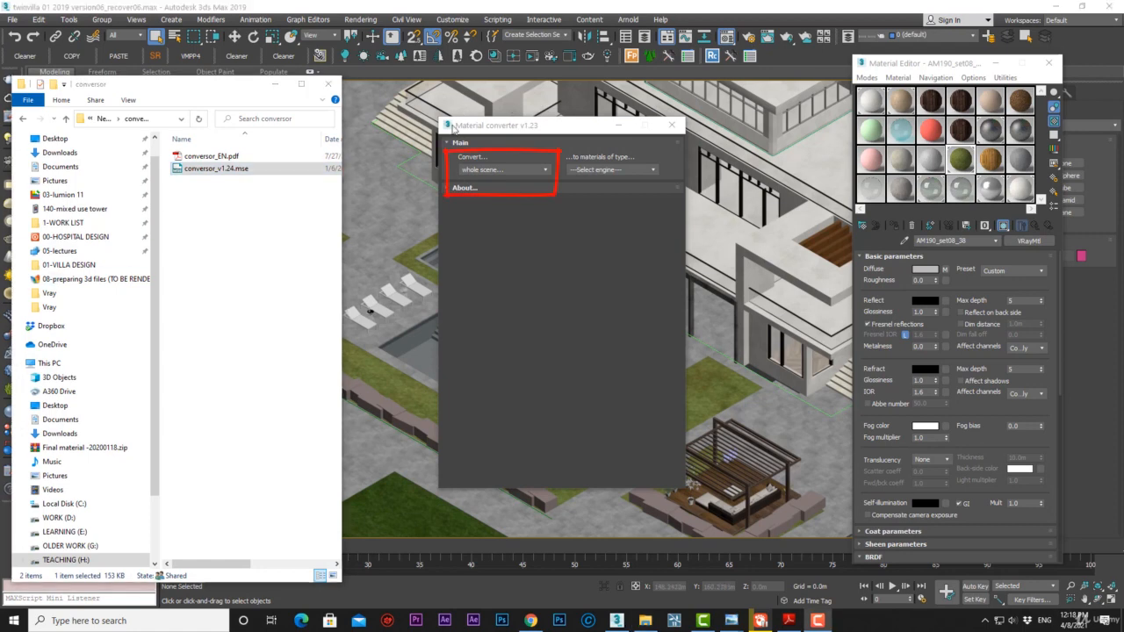
left_click(275, 84)
Set the material converter to convert the whole scene to Scanline materials.
left_click(503, 171)
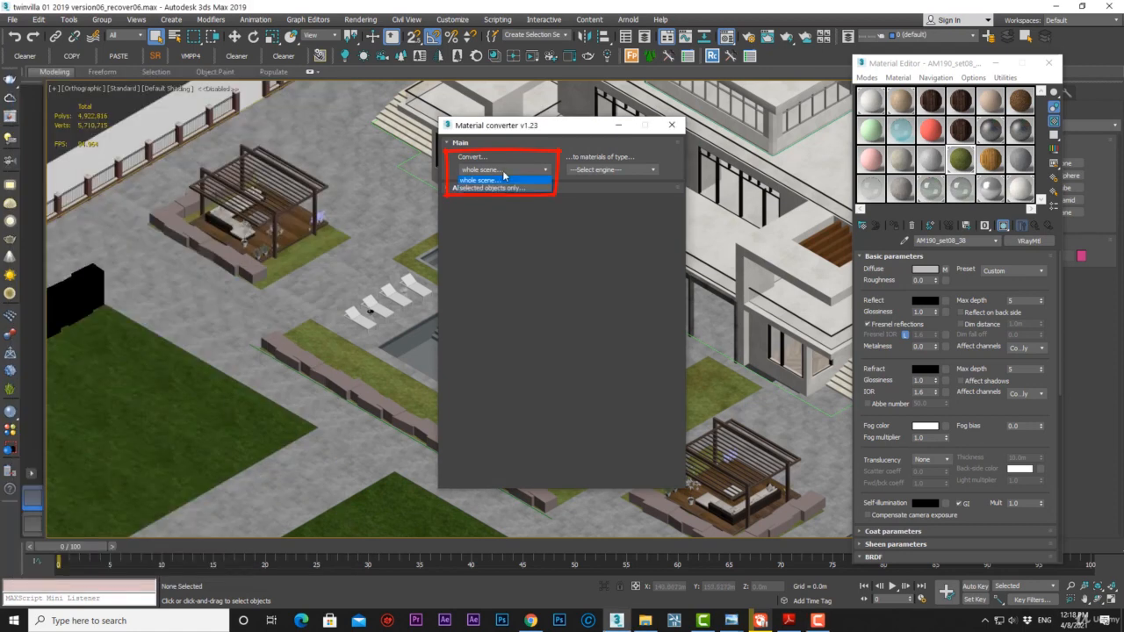
left_click(510, 182)
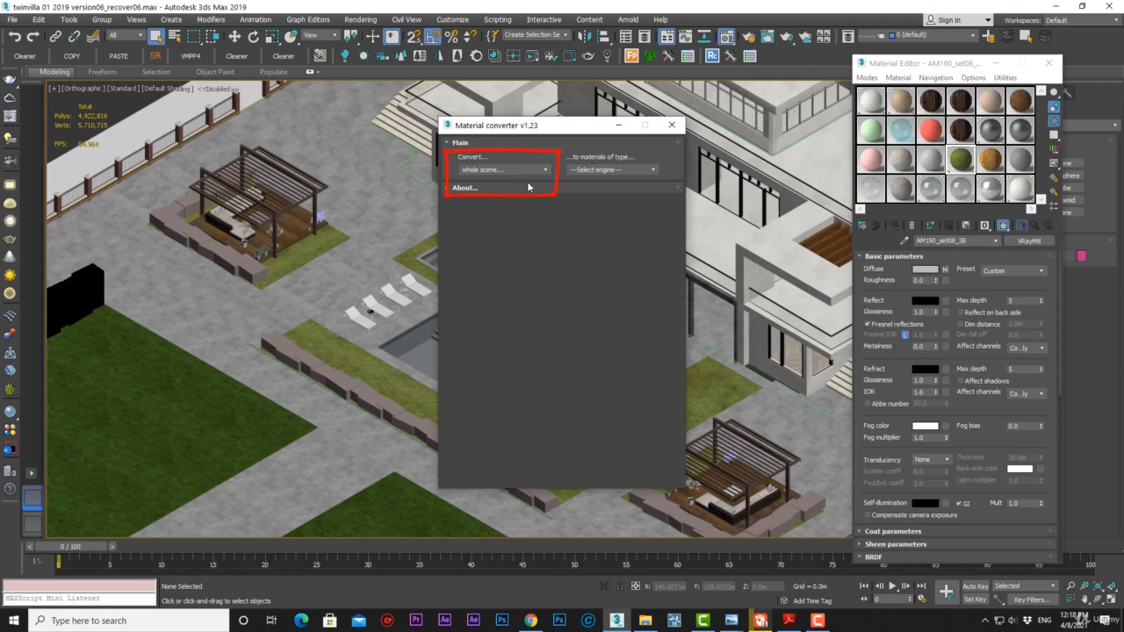
left_click(604, 173)
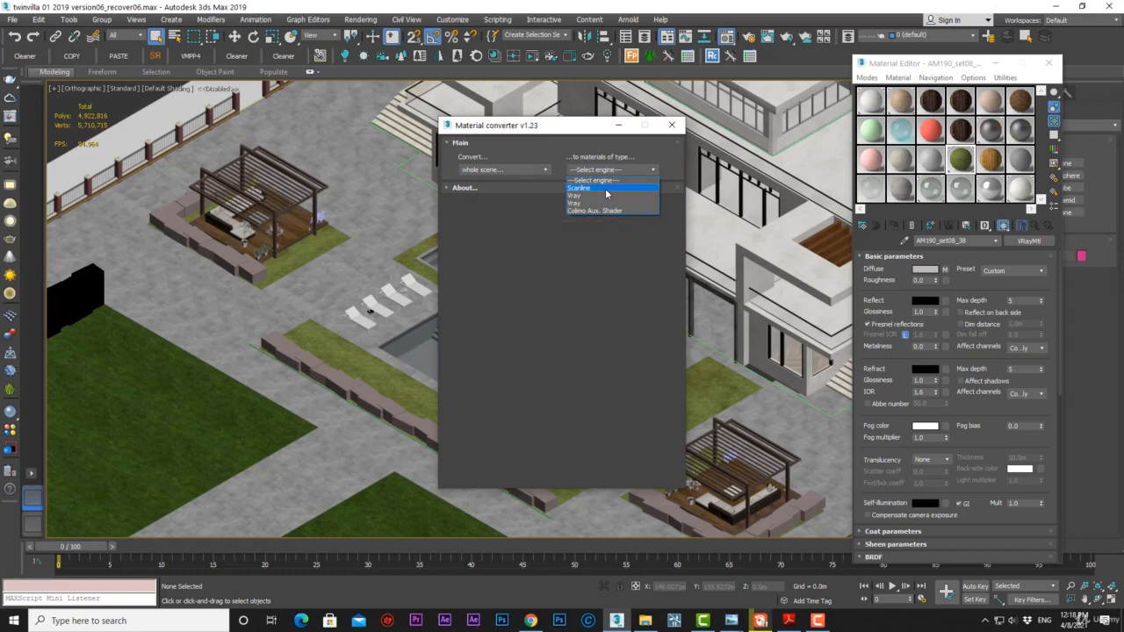
left_click(606, 189)
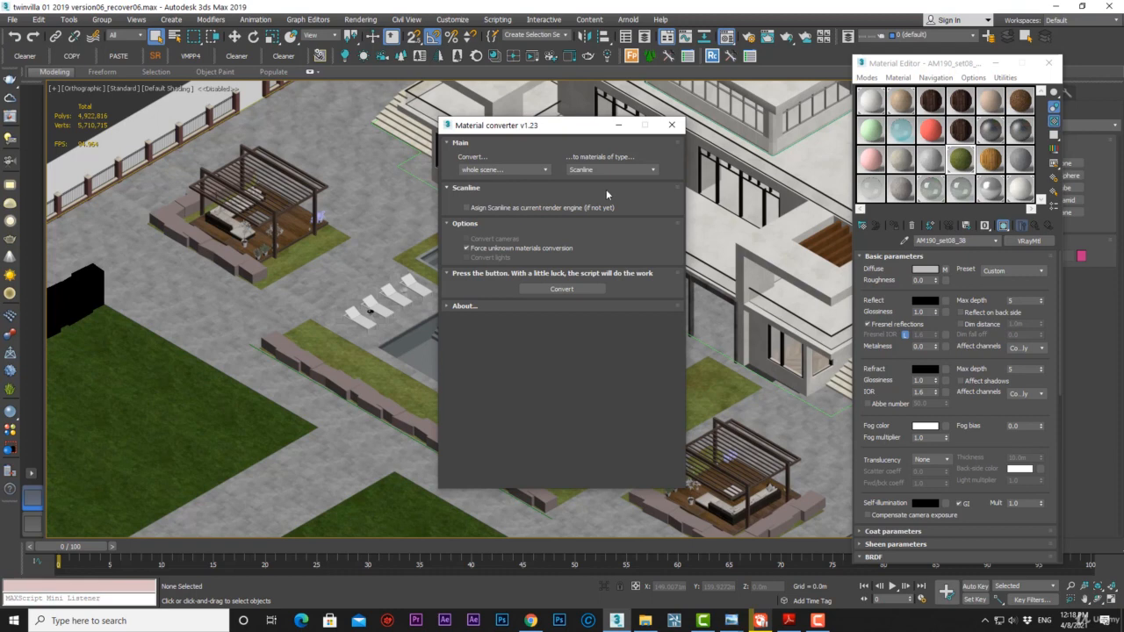
Convert the scene's materials with the script, review the log of changes, and close the log and converter.
left_click(551, 292)
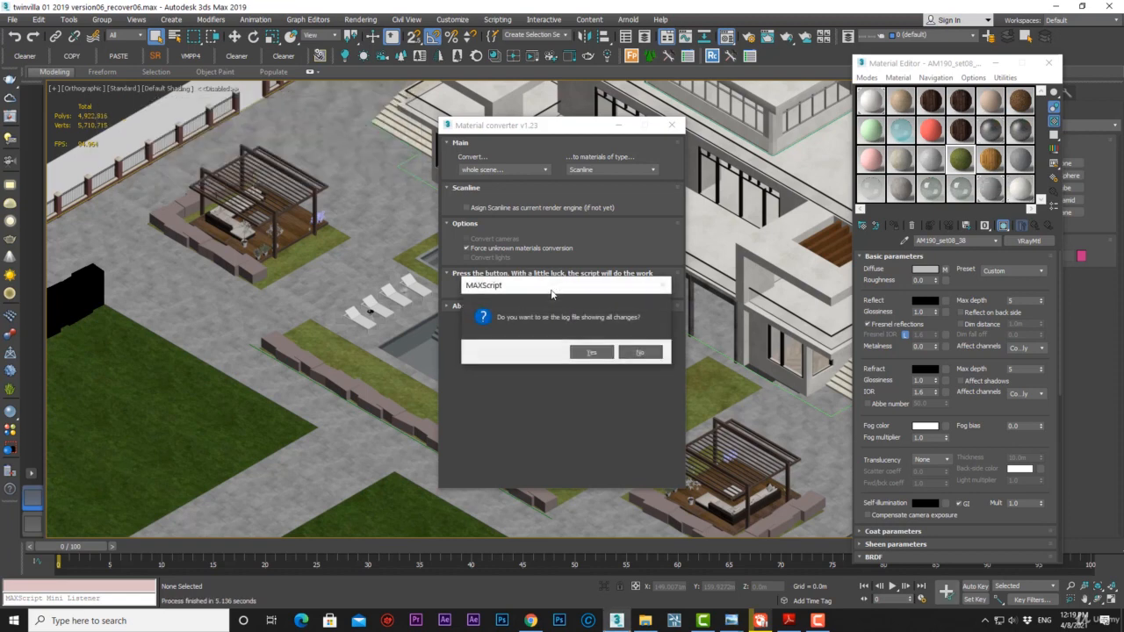
left_click(585, 352)
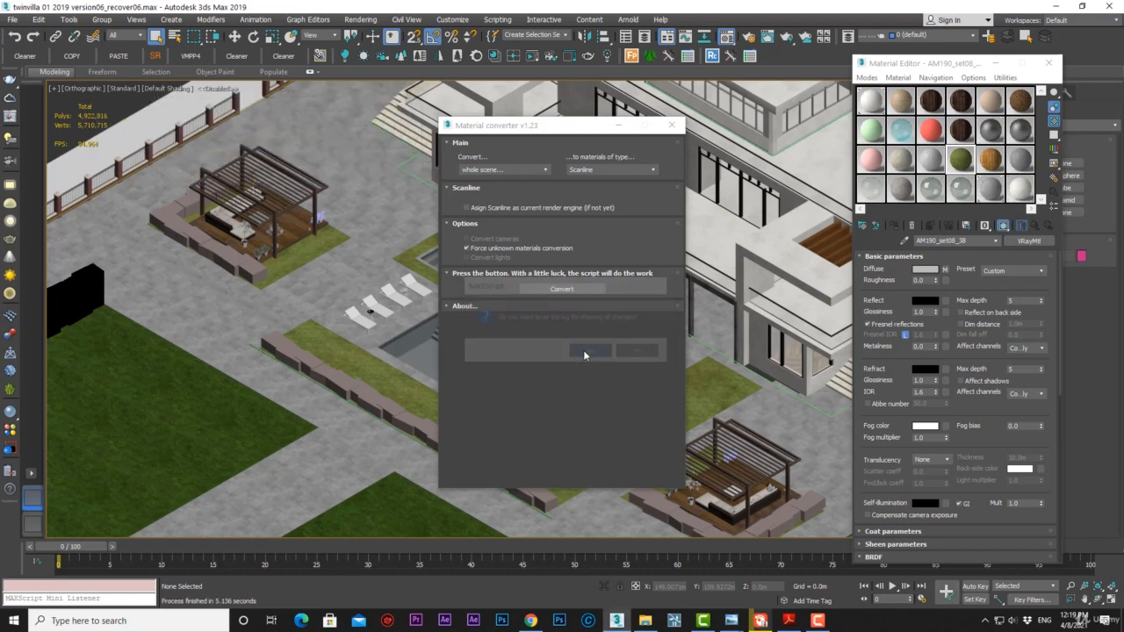
scroll(408, 254, "down", 20)
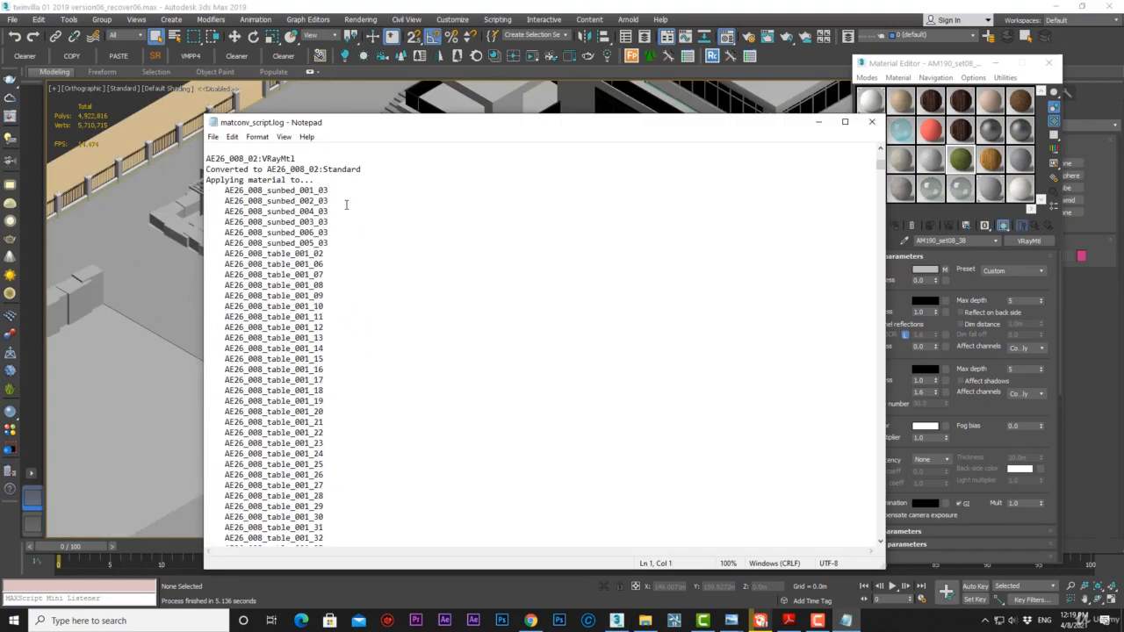
scroll(348, 274, "down", 19)
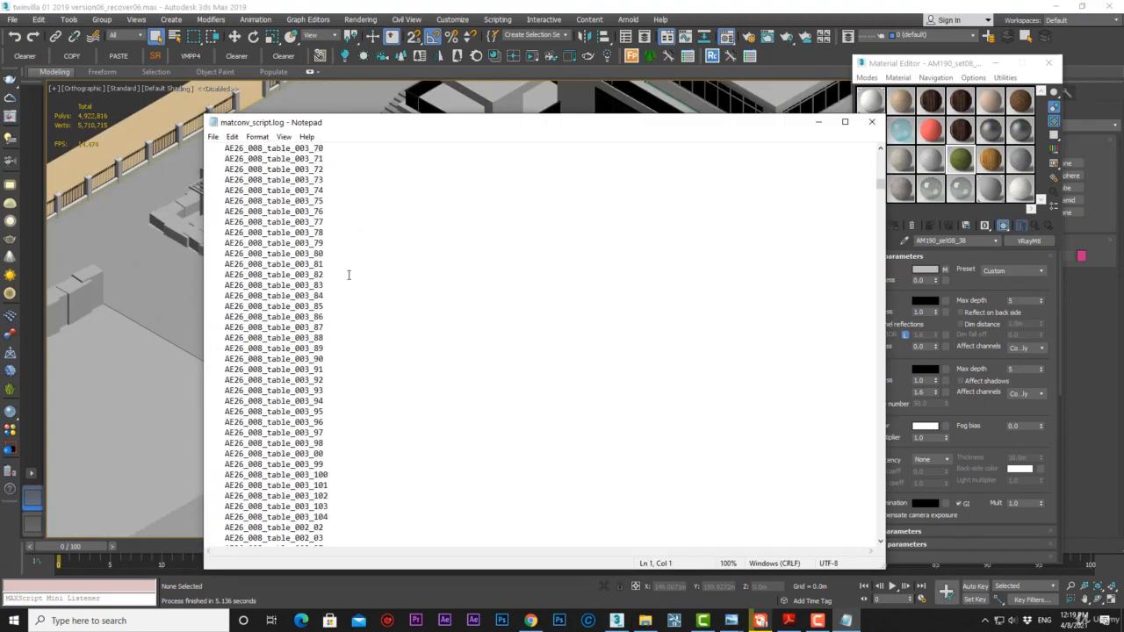
left_click(872, 122)
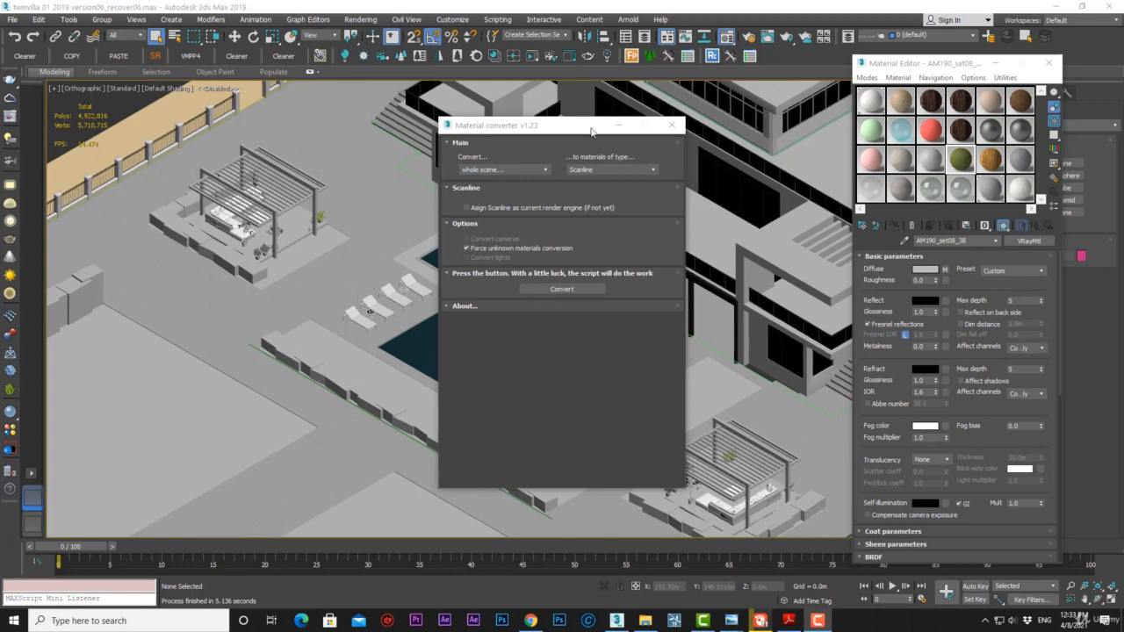
left_click(670, 125)
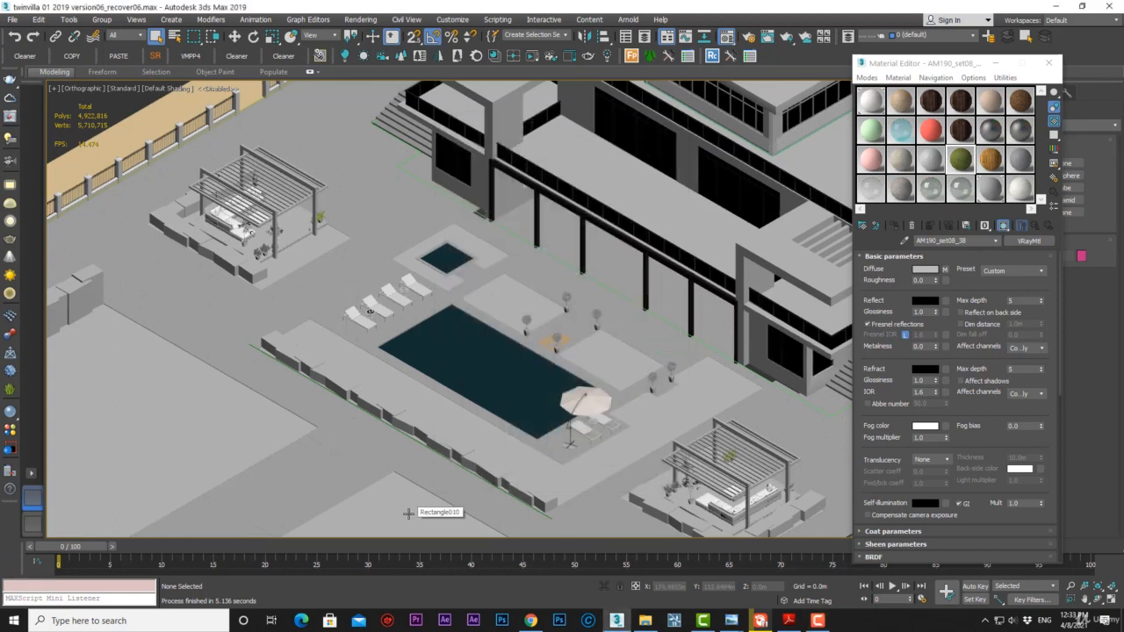
Sample the lawn's converted material into the Material Editor and show its shaded texture in the viewport.
middle_click_drag(408, 514, 419, 415)
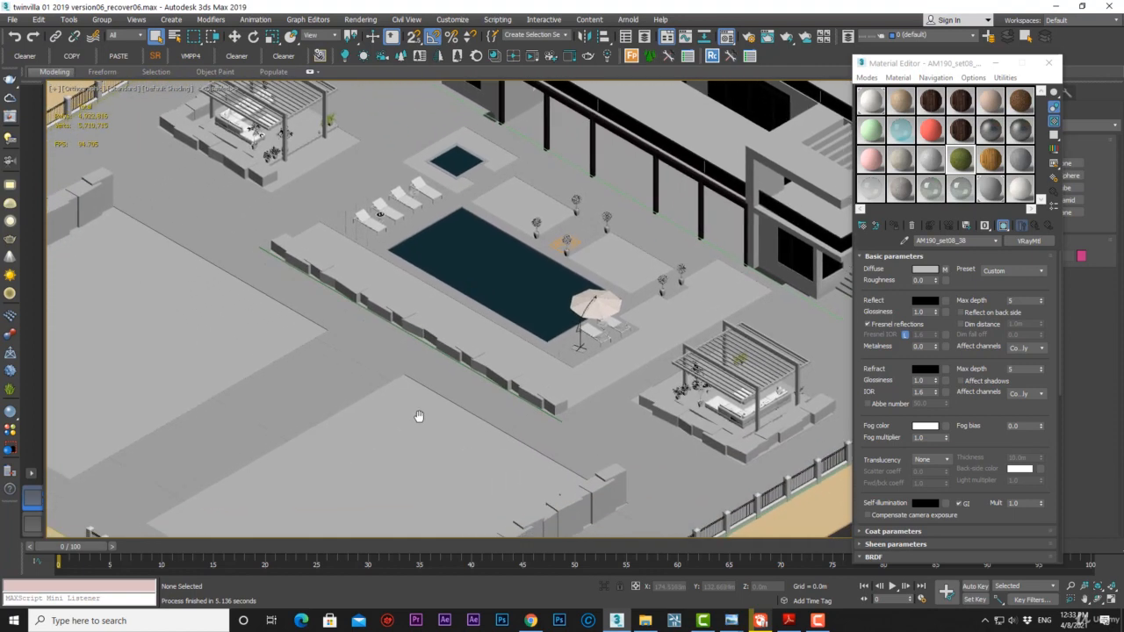
left_click(905, 241)
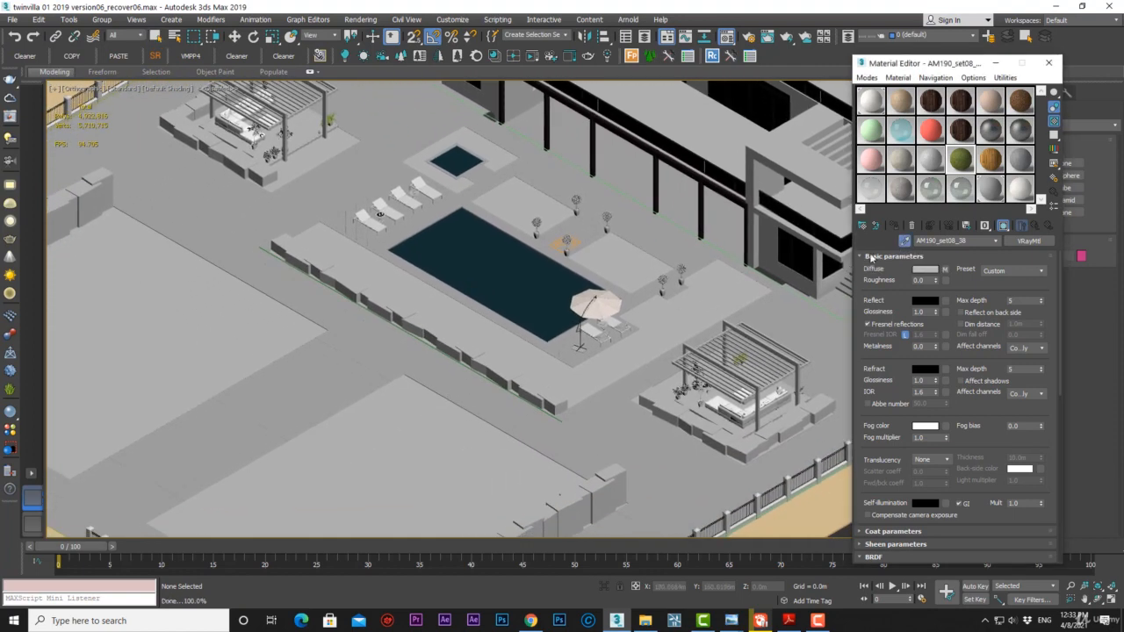
left_click(422, 430)
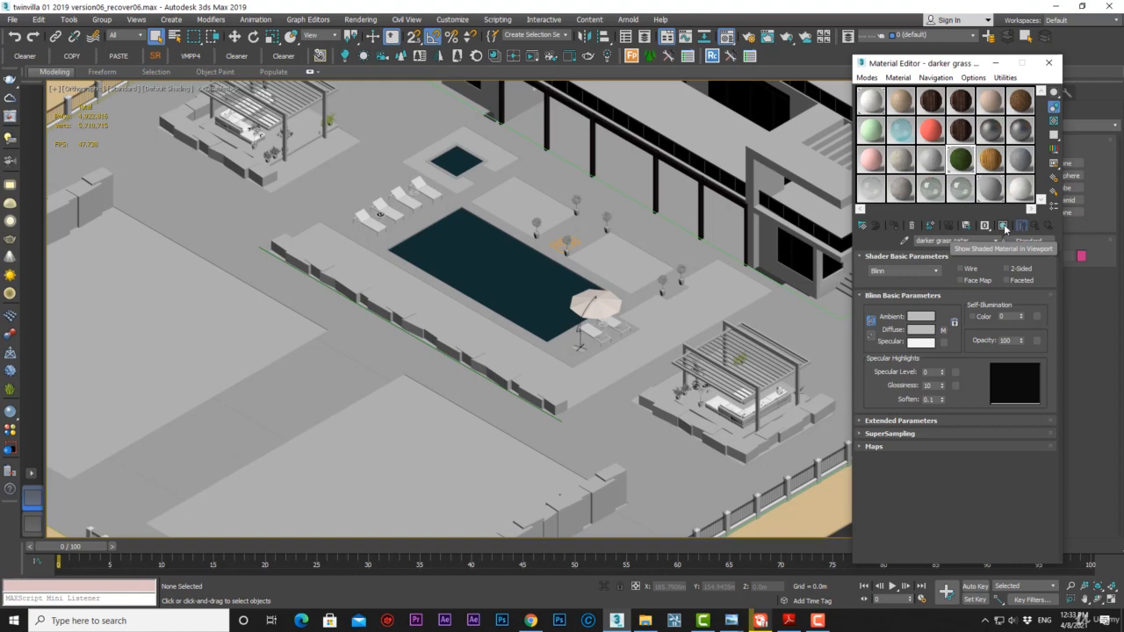
left_click(1005, 226)
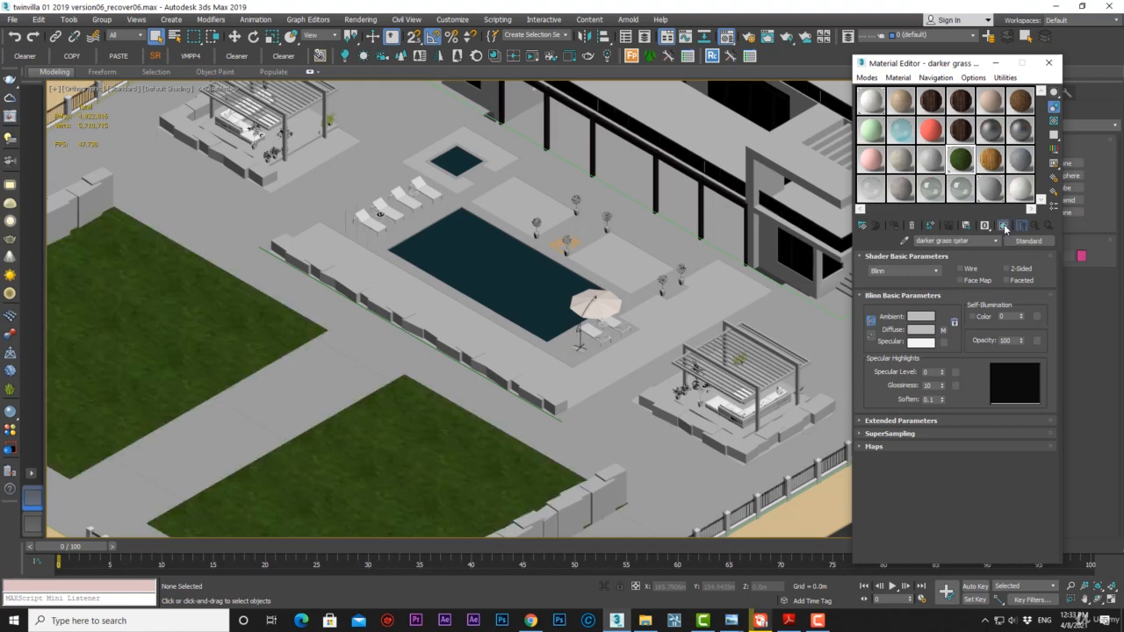
Sample the avenue's Multi/Sub-Object material and show its asphalt sub-material shaded in the viewport.
middle_click_drag(575, 400, 352, 527)
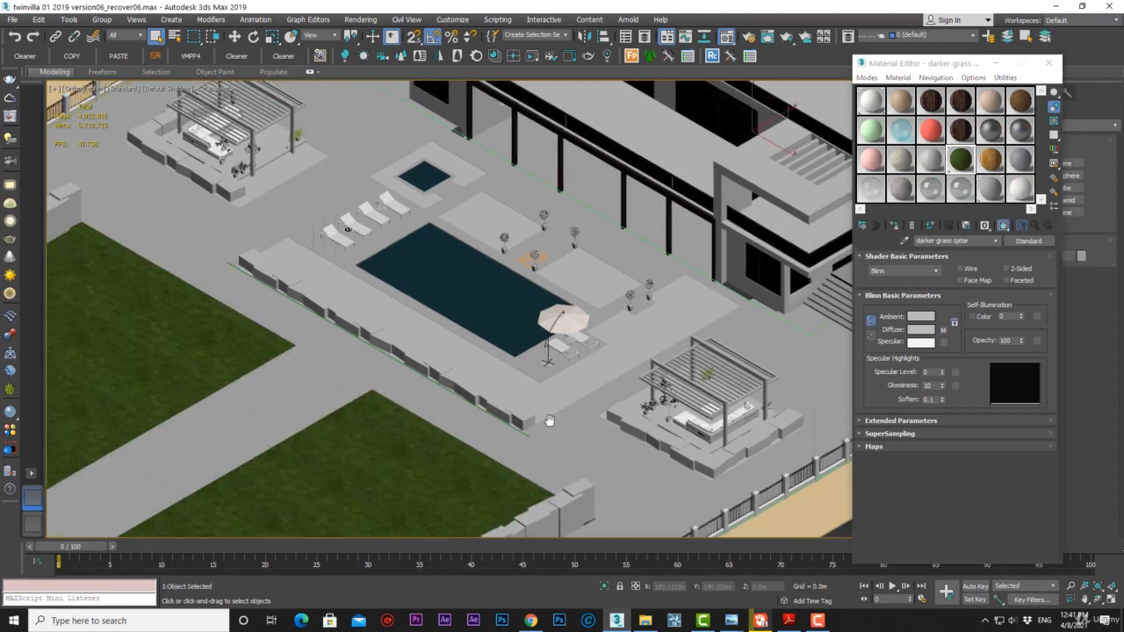
scroll(351, 527, "down", 3)
left_click(904, 241)
left_click(829, 200)
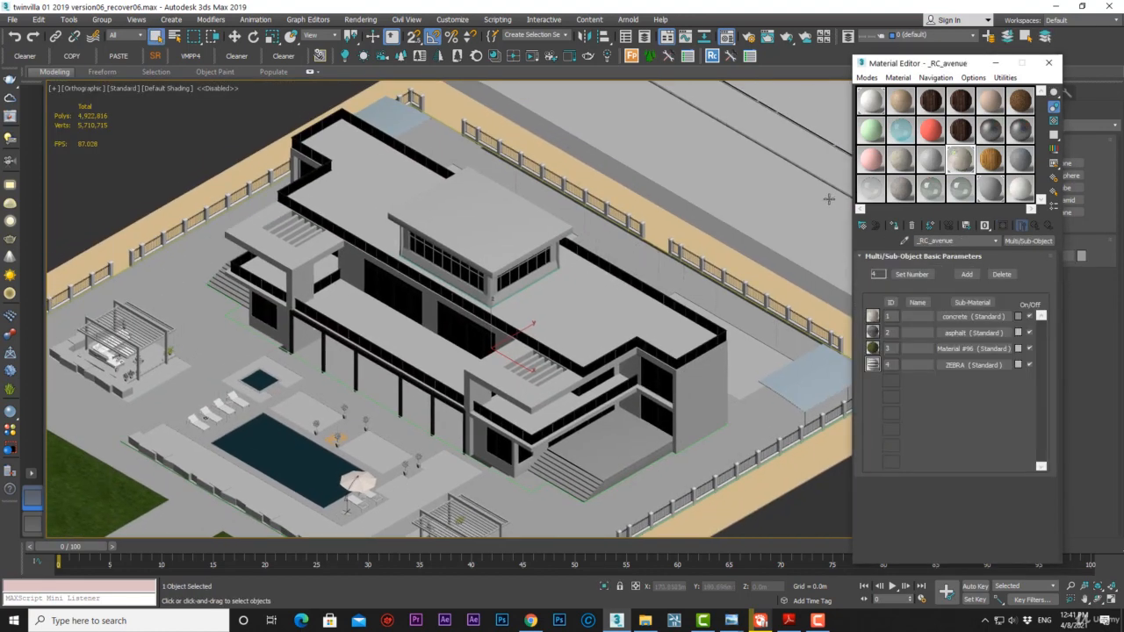
left_click(953, 334)
left_click(1003, 226)
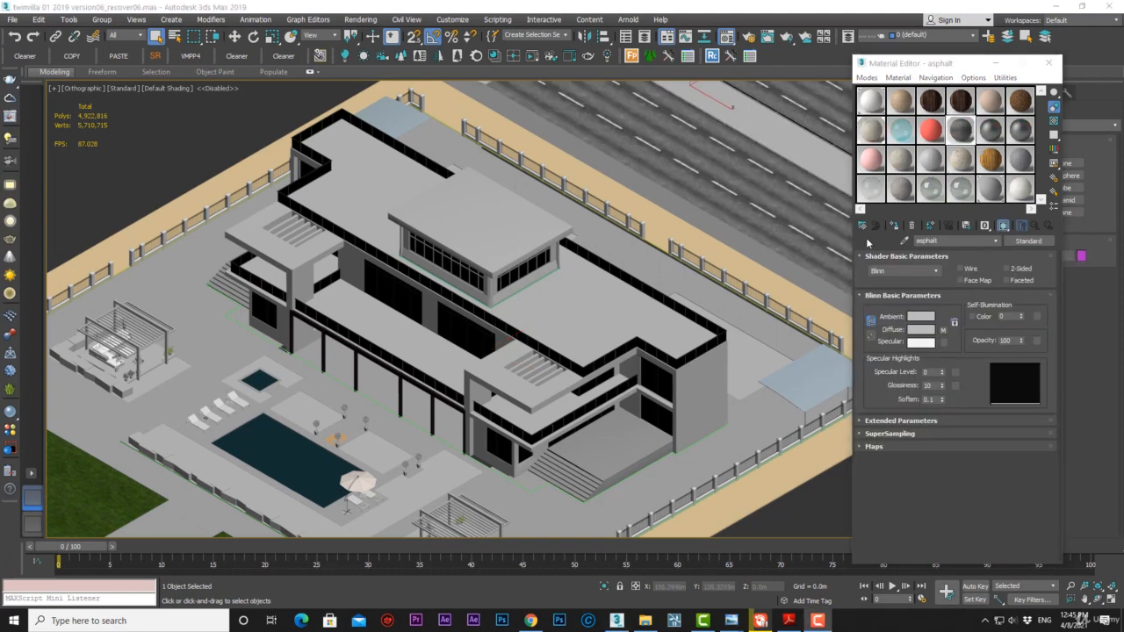
left_click(867, 244)
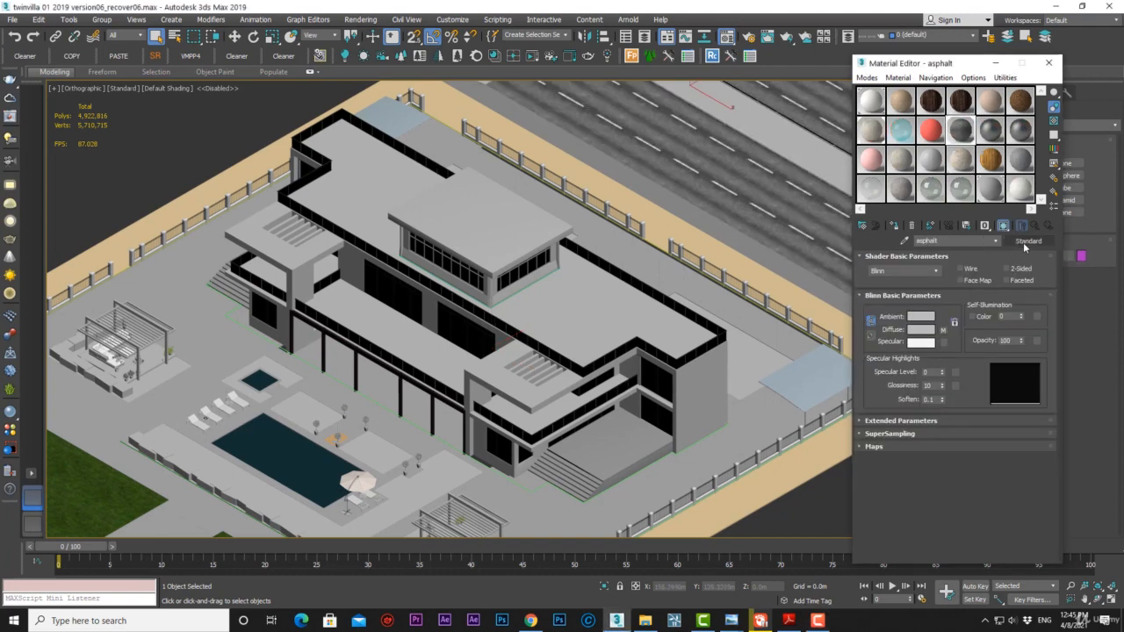
Save the scene under the new name "twinvilla standard materials.max".
left_click(13, 20)
left_click(28, 124)
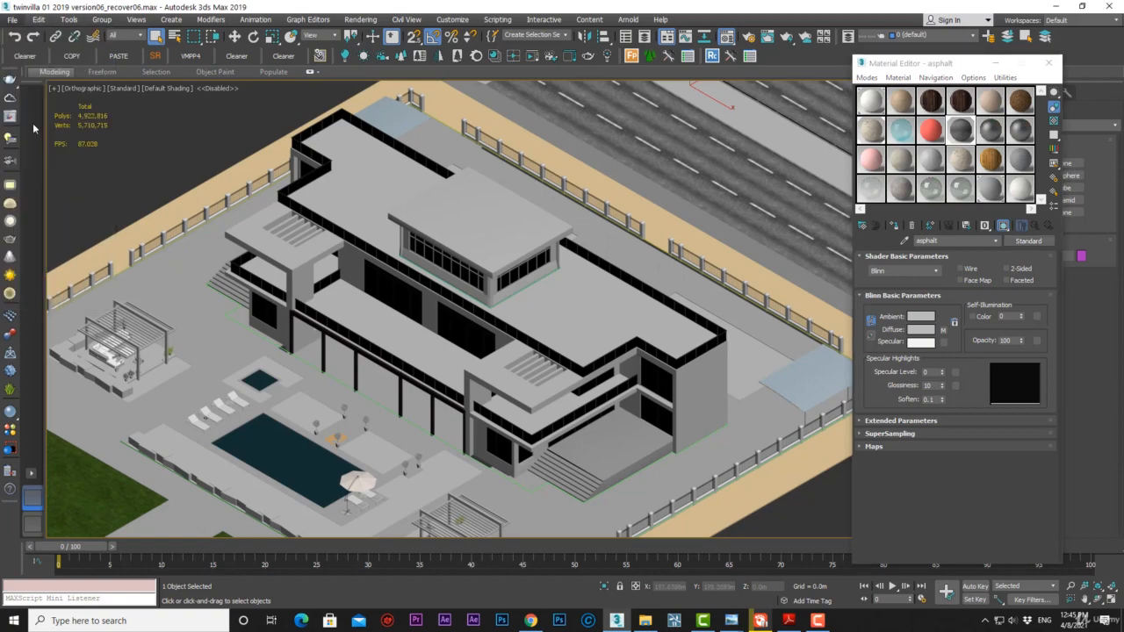
type("twinvillas.max")
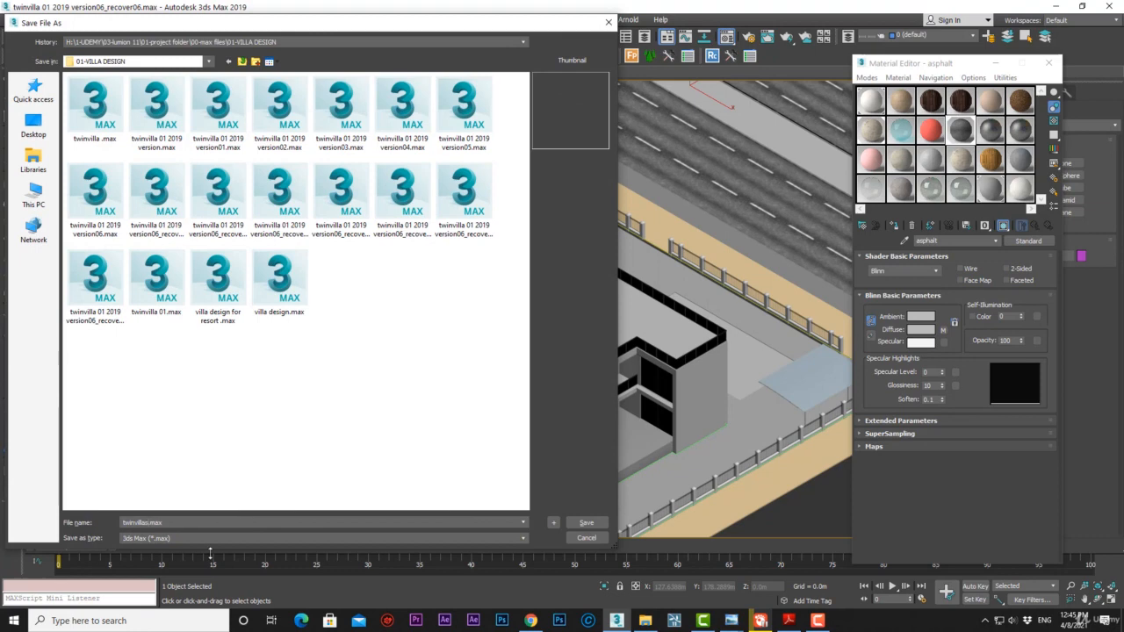
type(" materials")
left_click(586, 523)
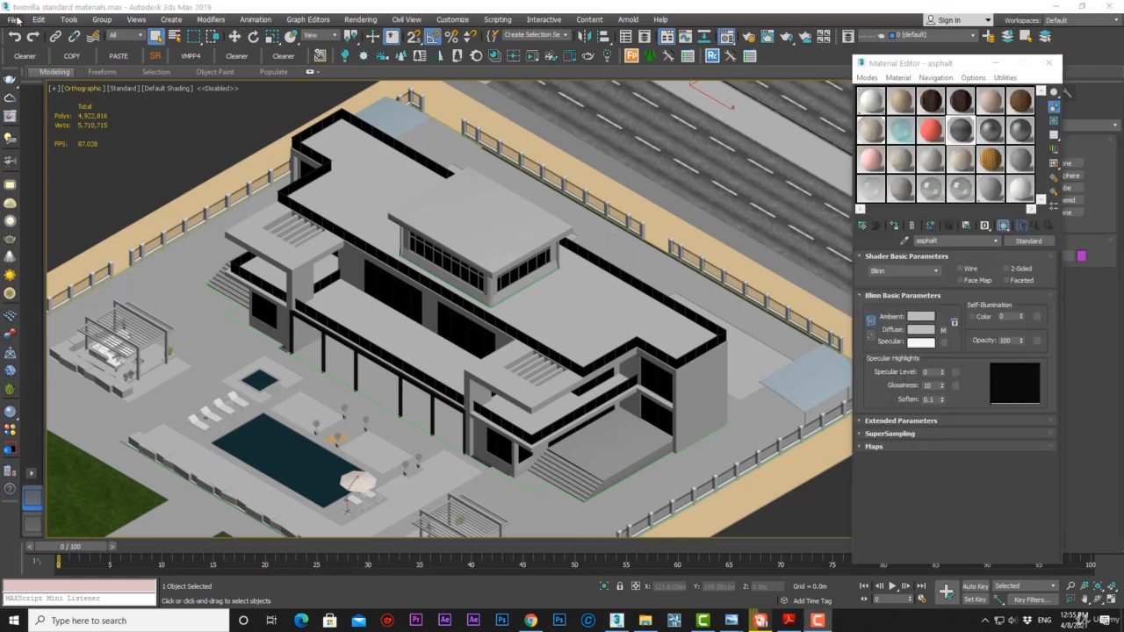
Start a scene export and create and open a new folder "01-villa design" inside the 01-fbx files folder.
left_click(15, 20)
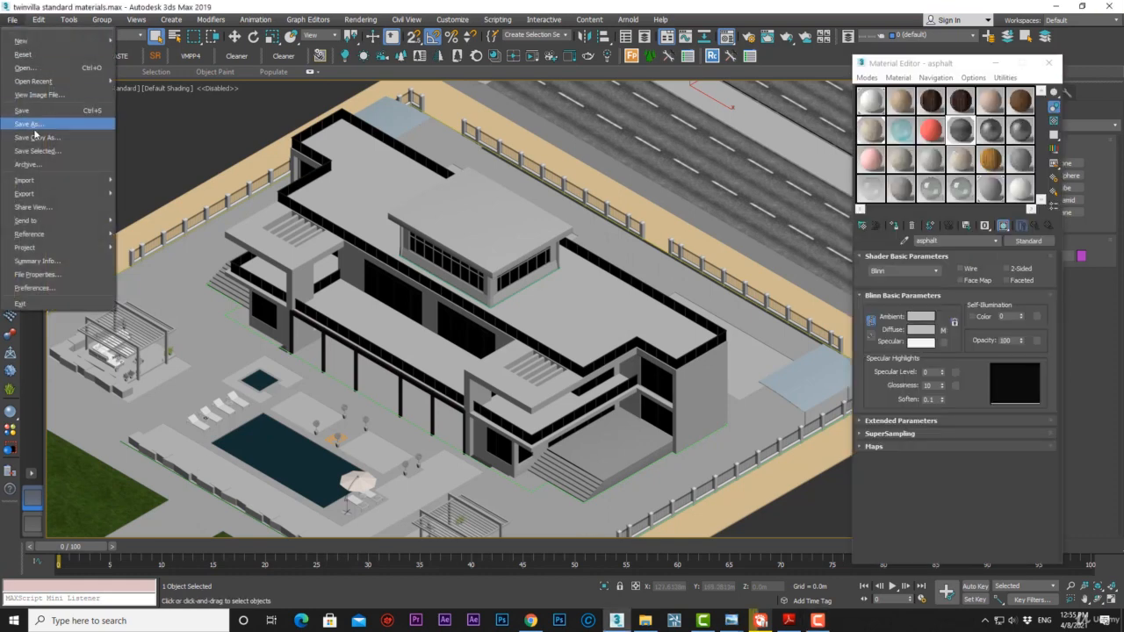
mouse_move(40, 193)
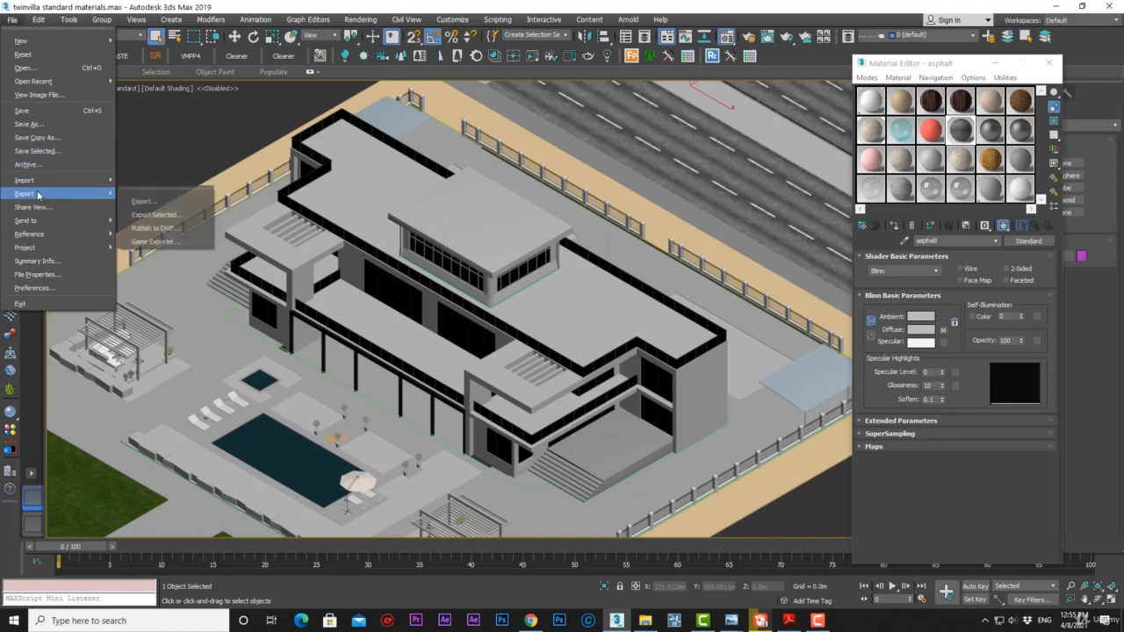
left_click(133, 202)
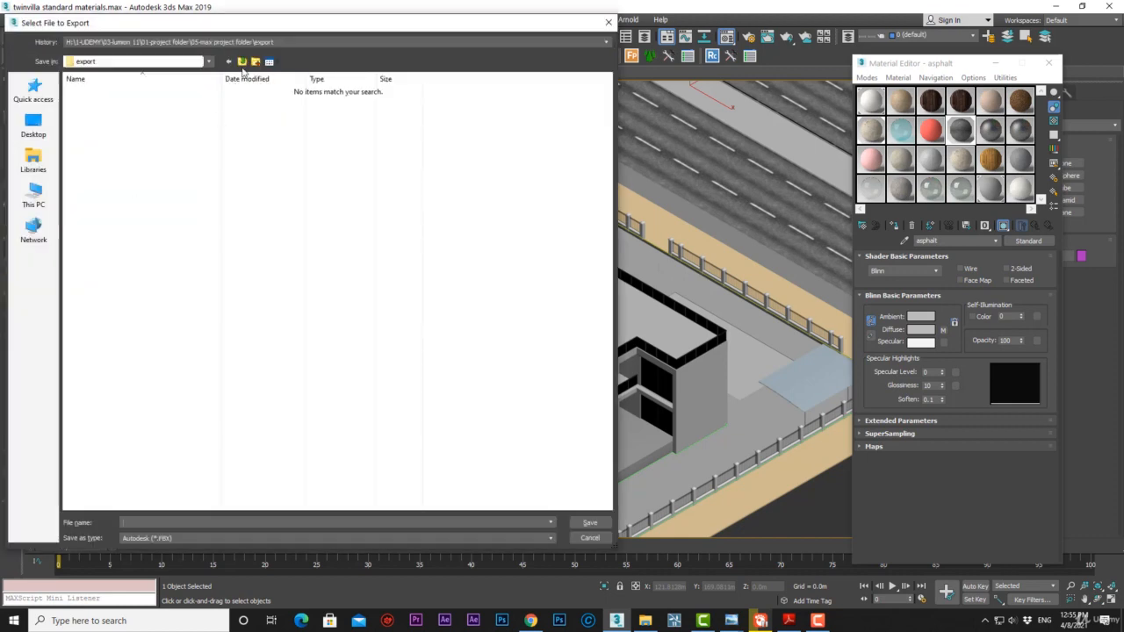
double_click(146, 90)
right_click(165, 187)
mouse_move(169, 314)
left_click(283, 316)
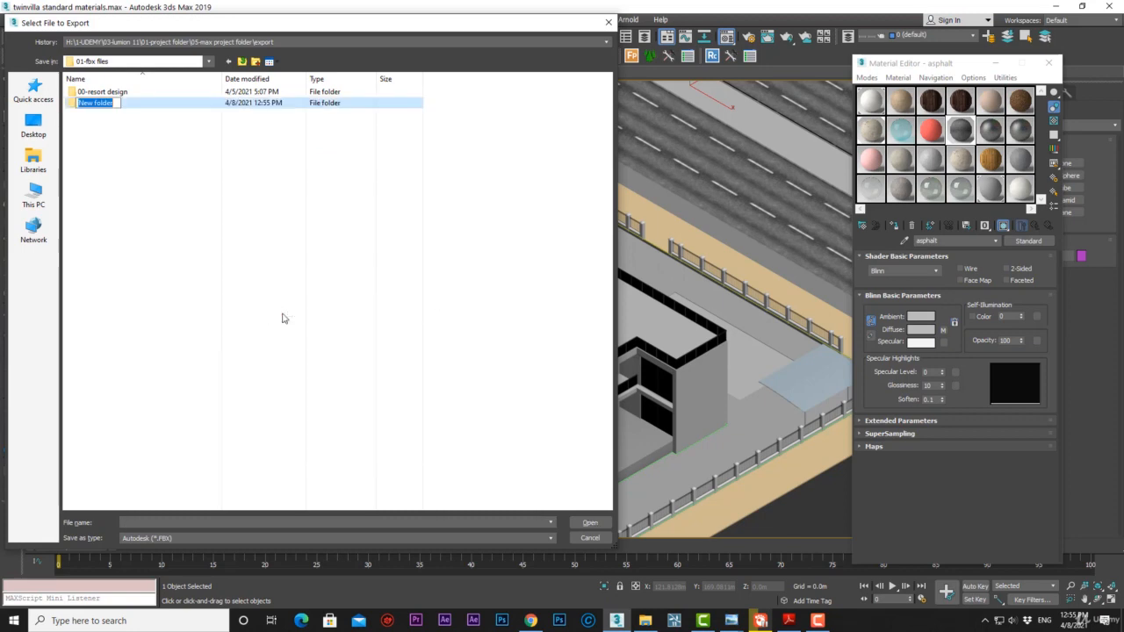
type("01-villa design")
key("Return")
key("Return")
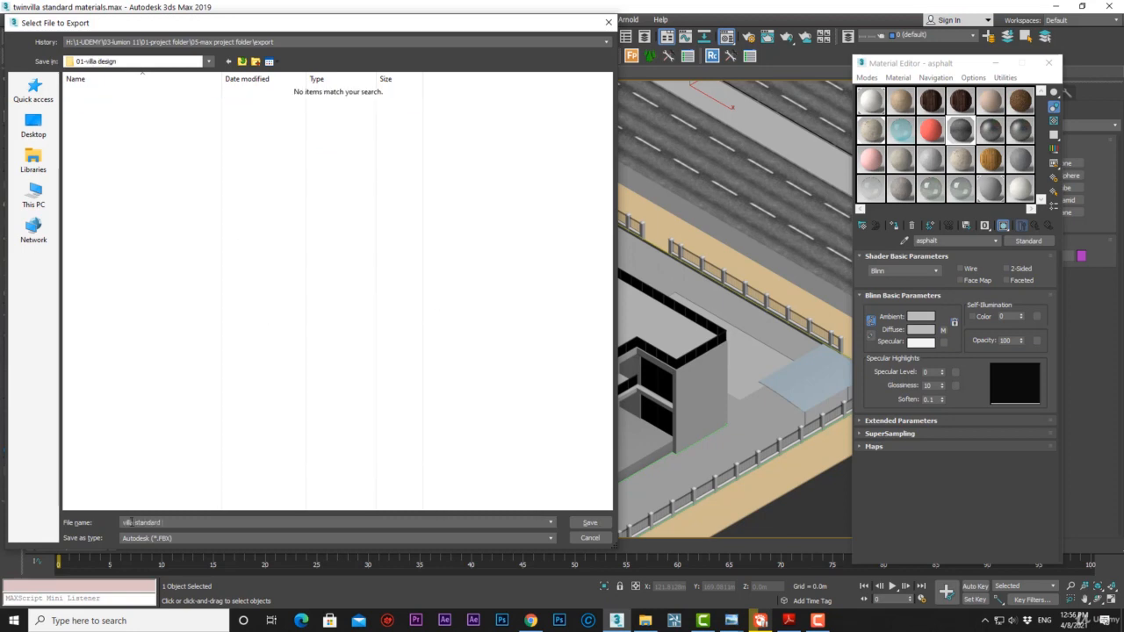
Export the scene as "villa standard materials.FBX" using the Autodesk Media & Entertainment preset with Embed Media enabled.
left_click(590, 523)
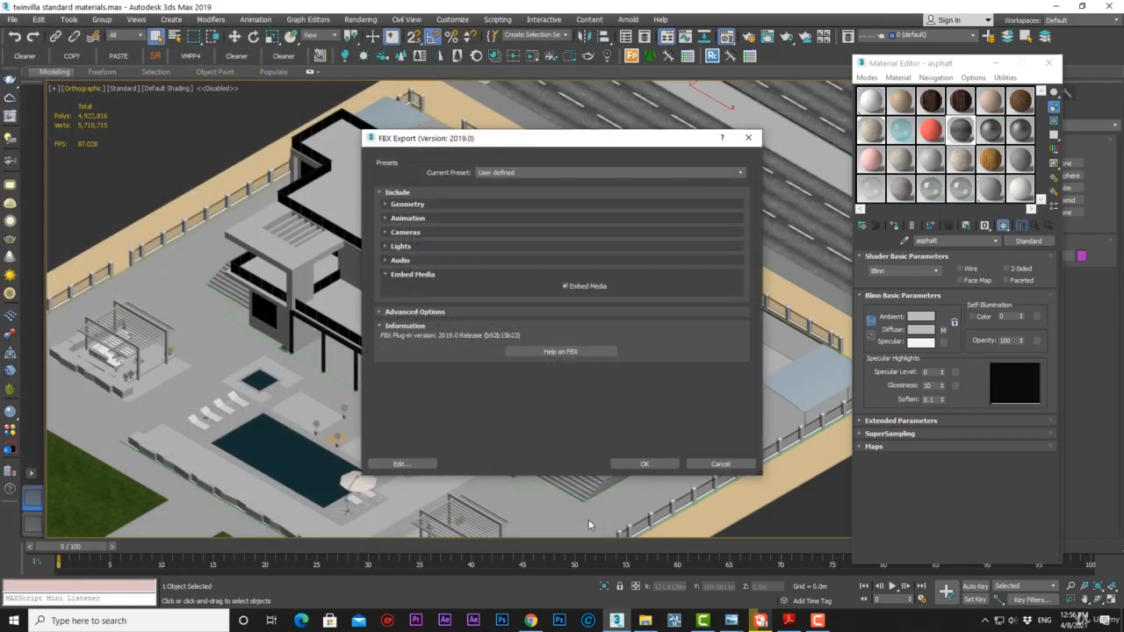
left_click(577, 173)
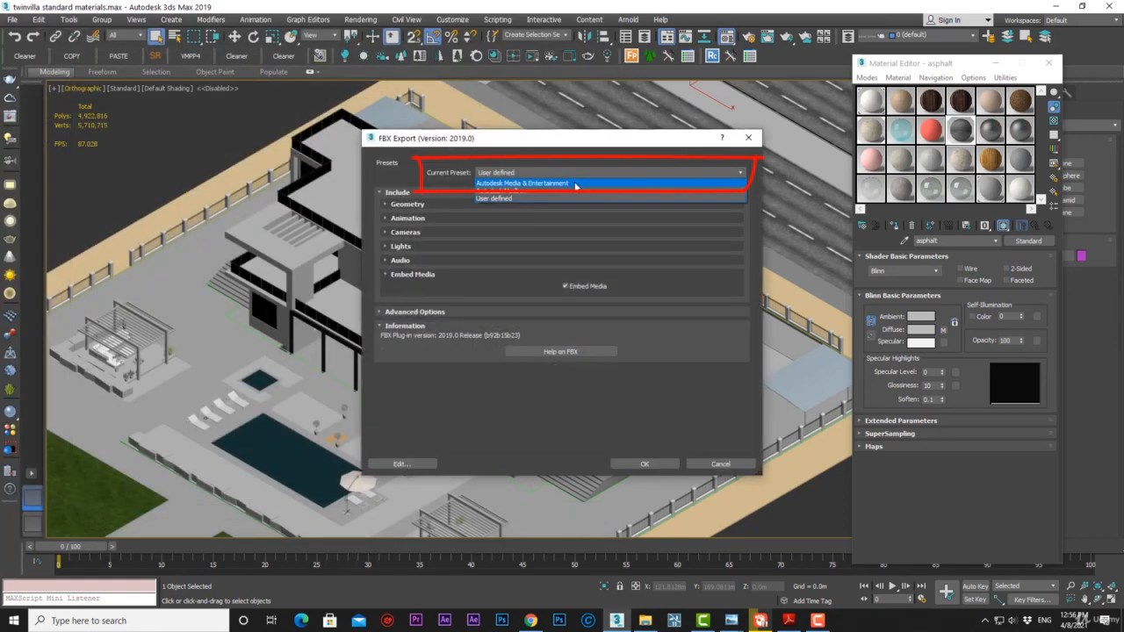
left_click(595, 184)
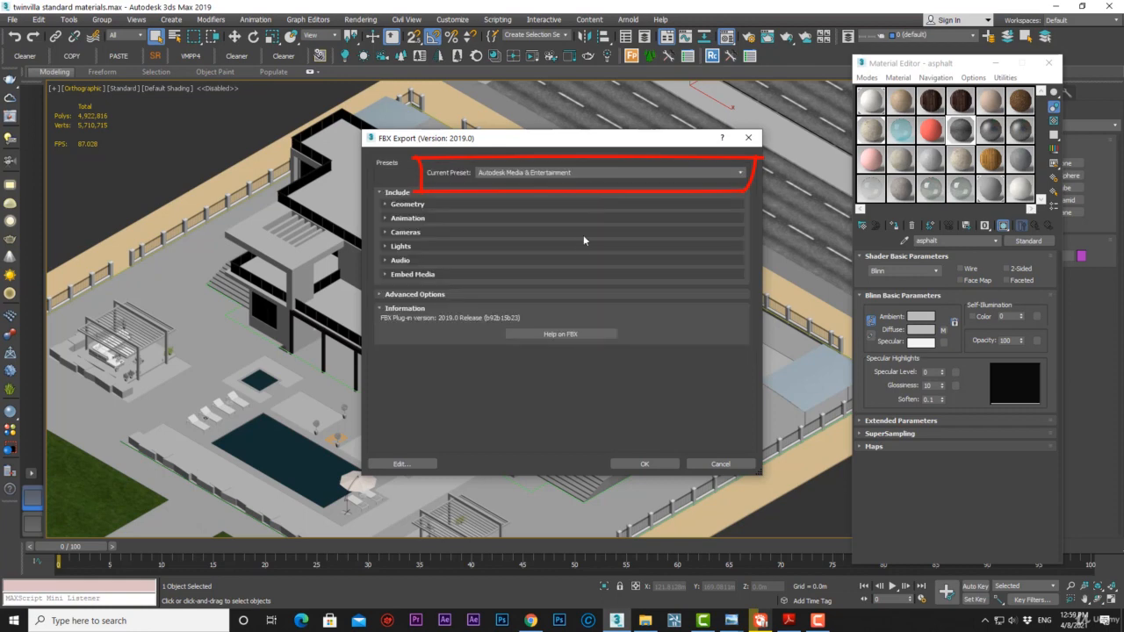
left_click(386, 276)
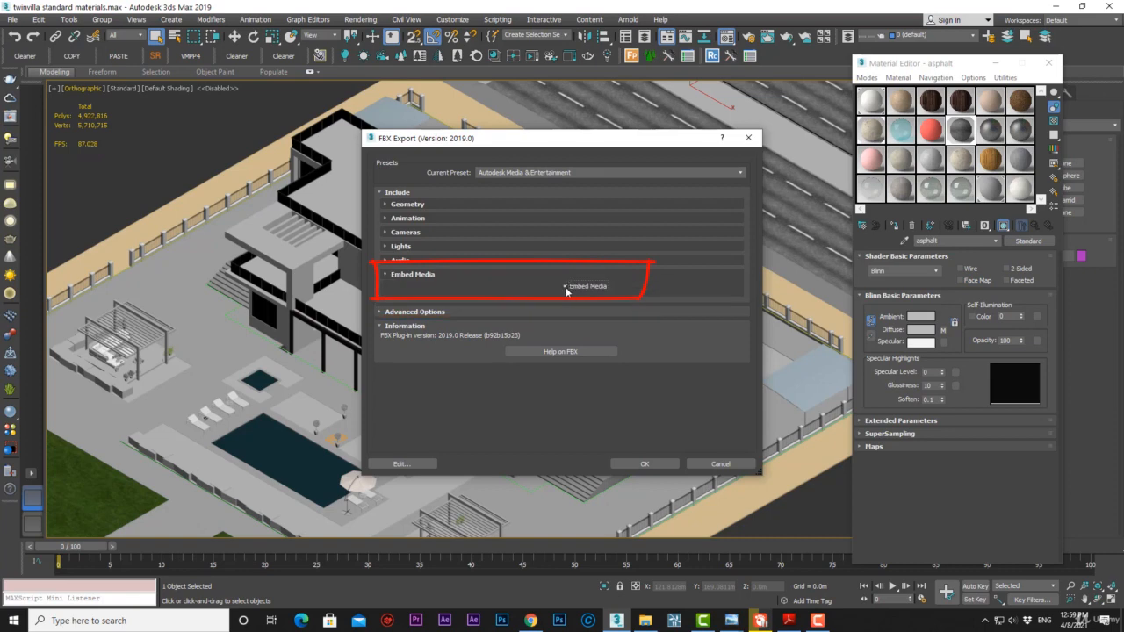
left_click(565, 287)
left_click(646, 466)
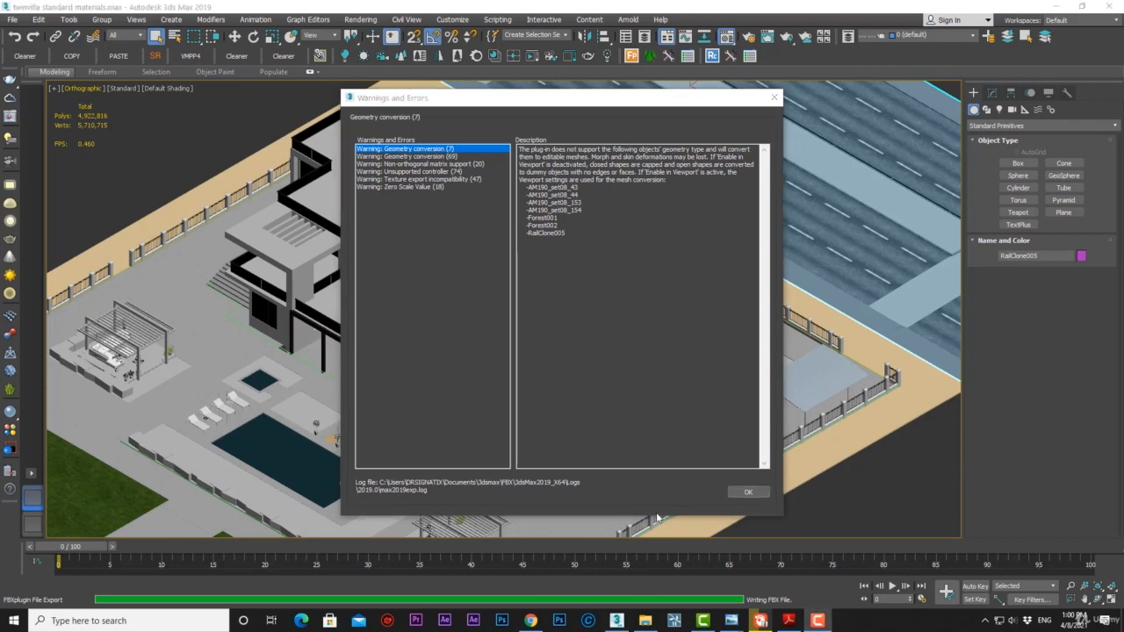
left_click(749, 492)
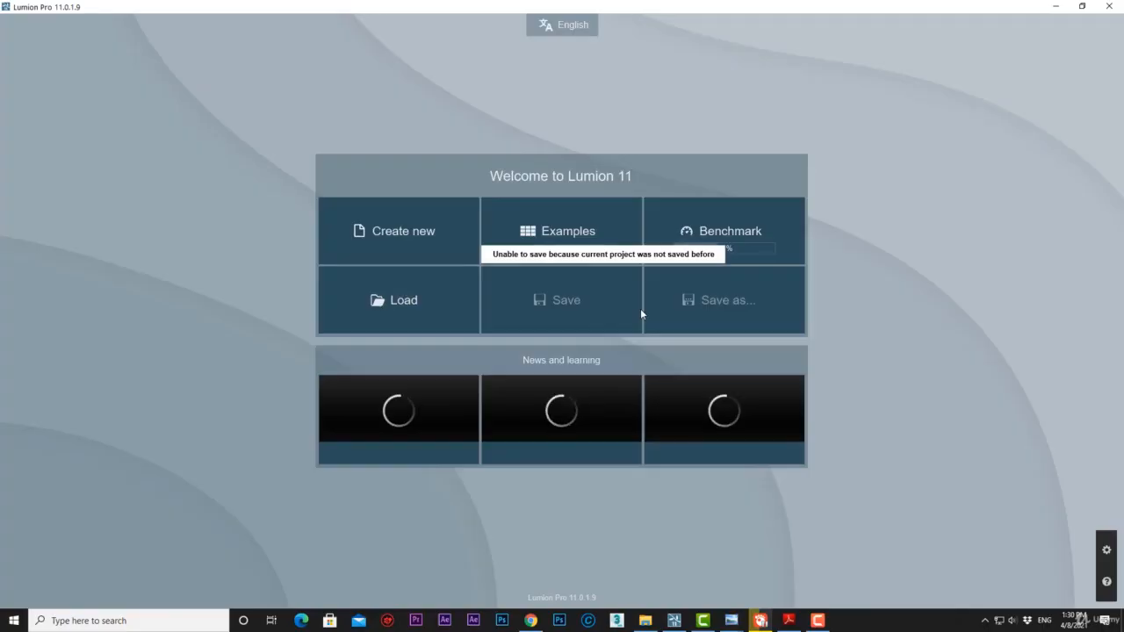
Create a new project in Lumion and choose "villa standard materials.FBX" from the 01-villa design folder for import.
left_click(426, 242)
left_click(425, 246)
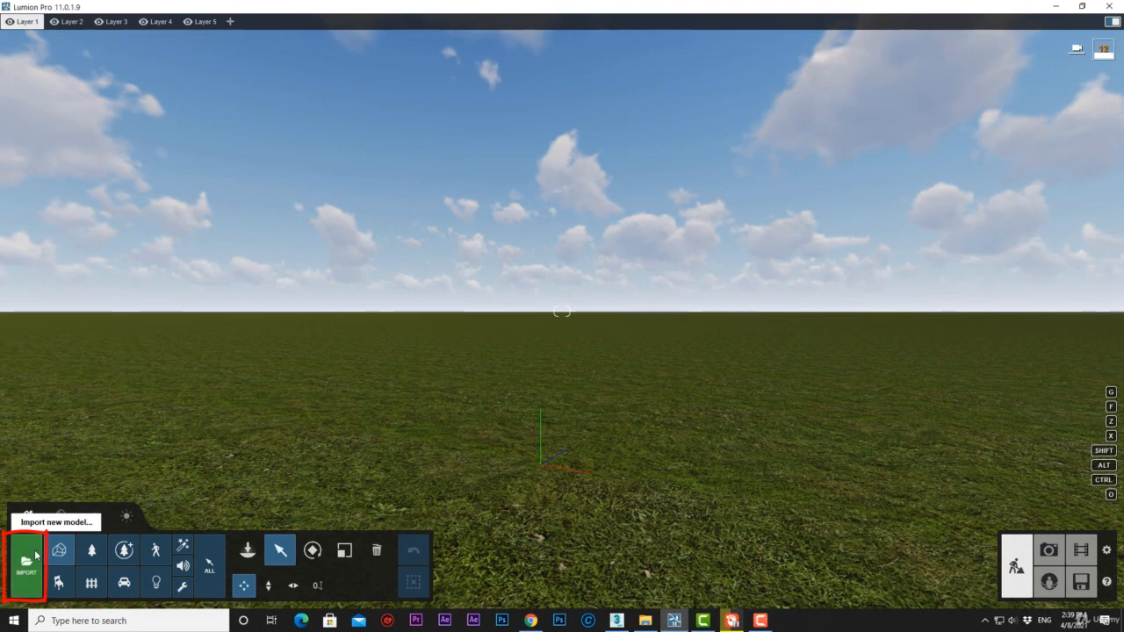
left_click(27, 562)
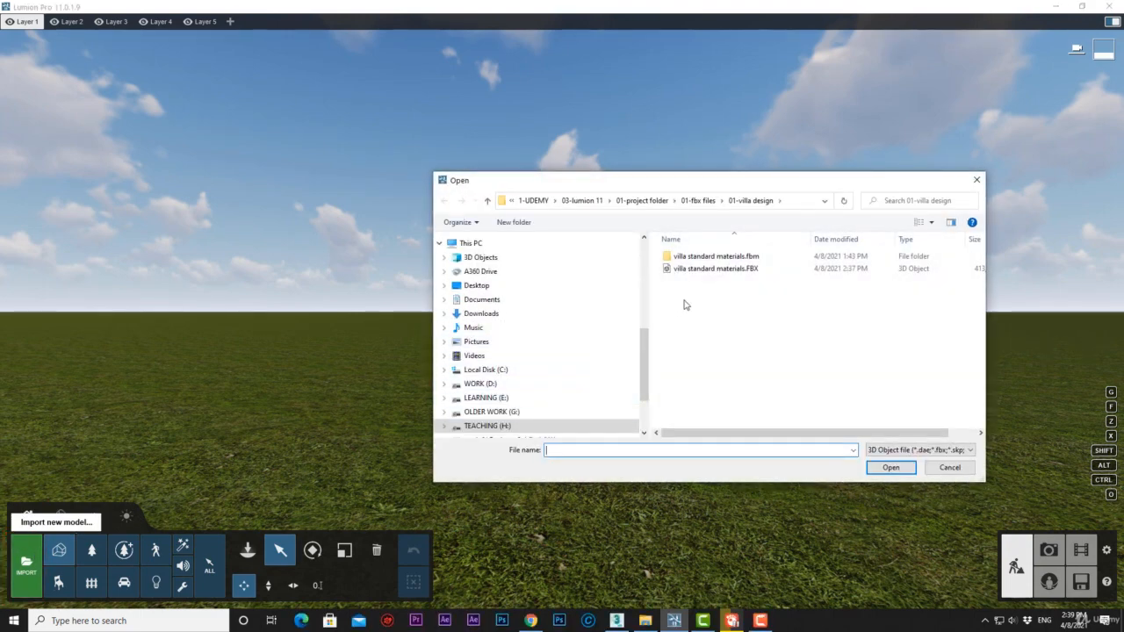
left_click(716, 268)
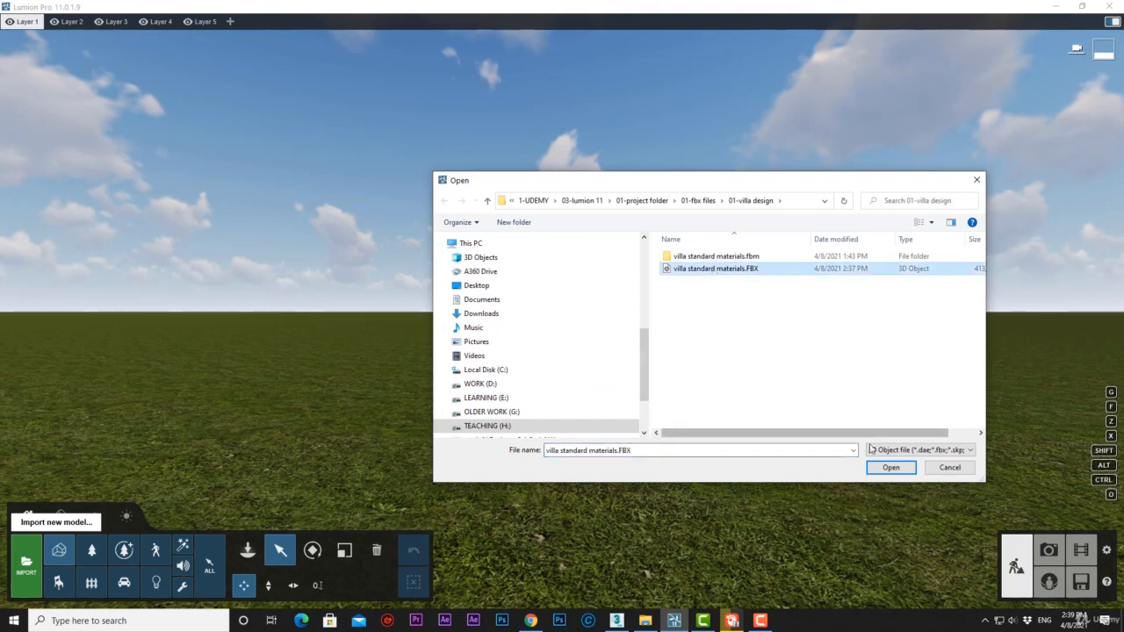
left_click(889, 467)
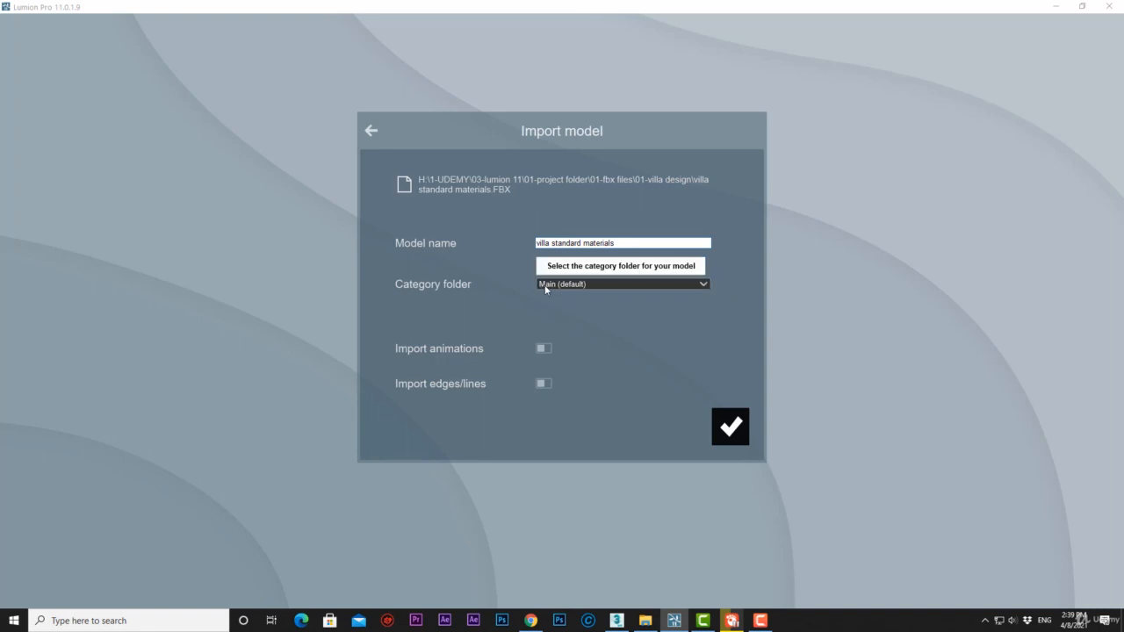
Import the model into a new category folder named "the main building".
left_click(622, 285)
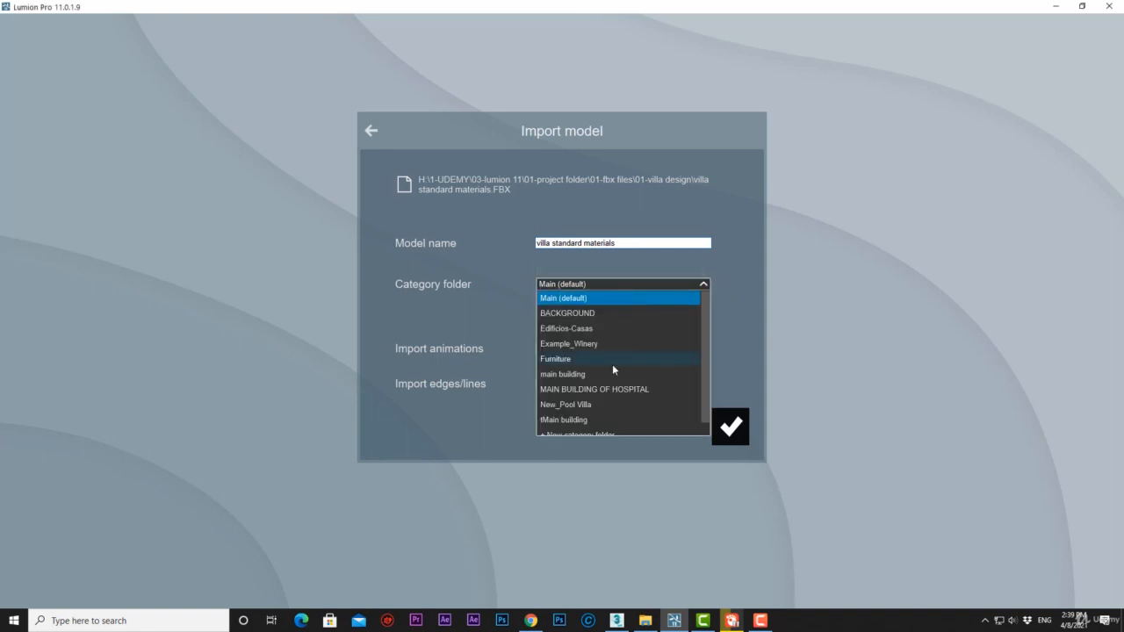
scroll(612, 364, "down", 1)
left_click(584, 419)
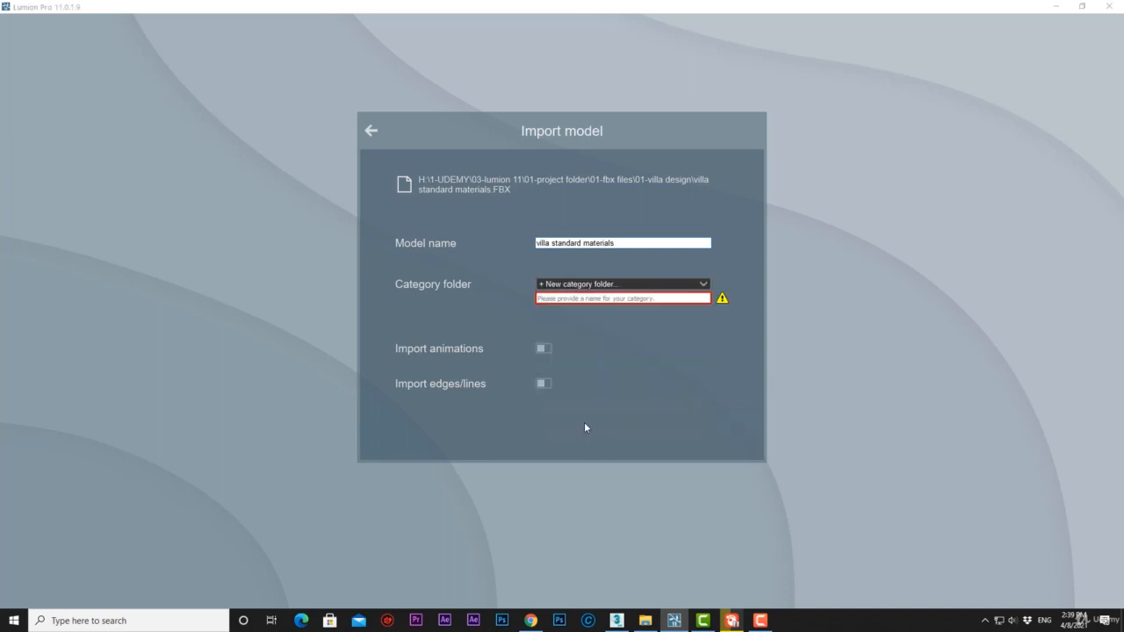
left_click(615, 298)
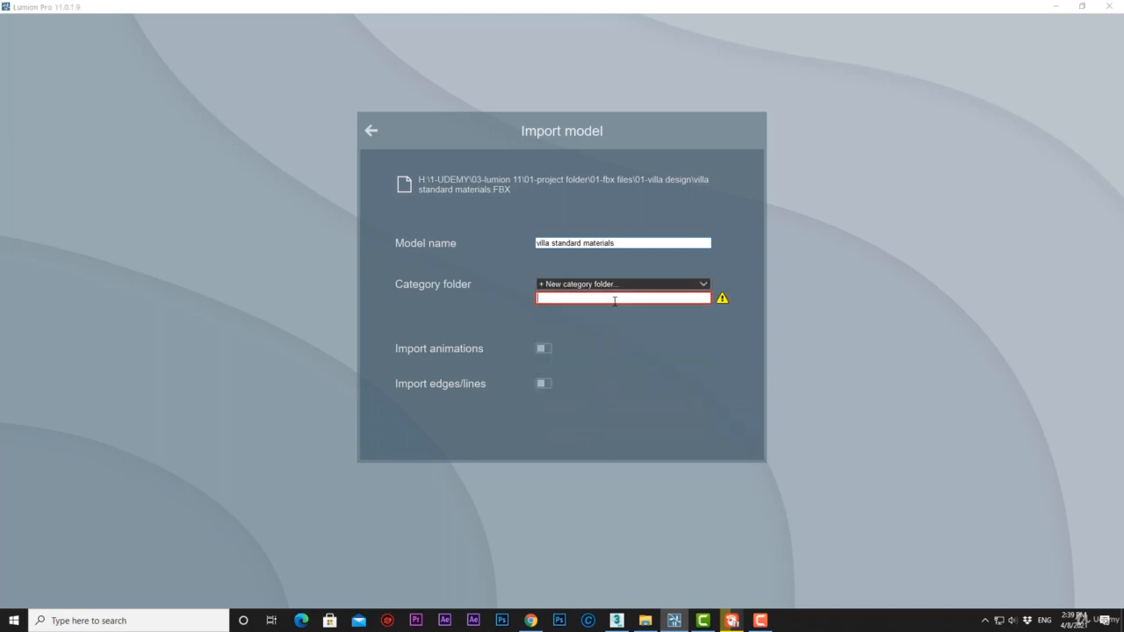
type("the main building")
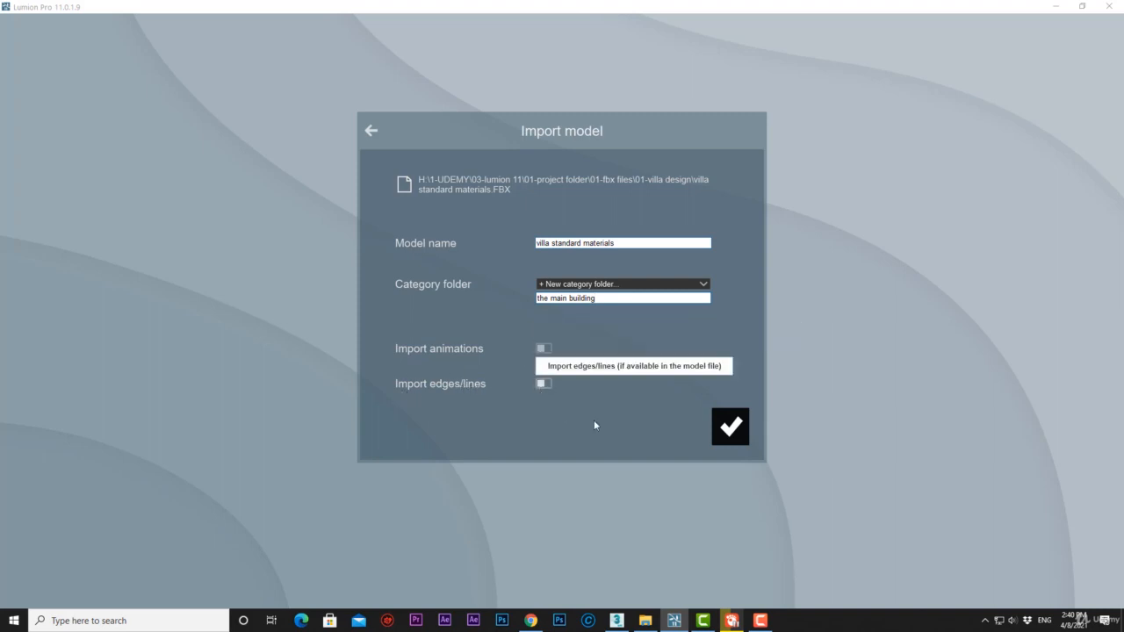
left_click(737, 435)
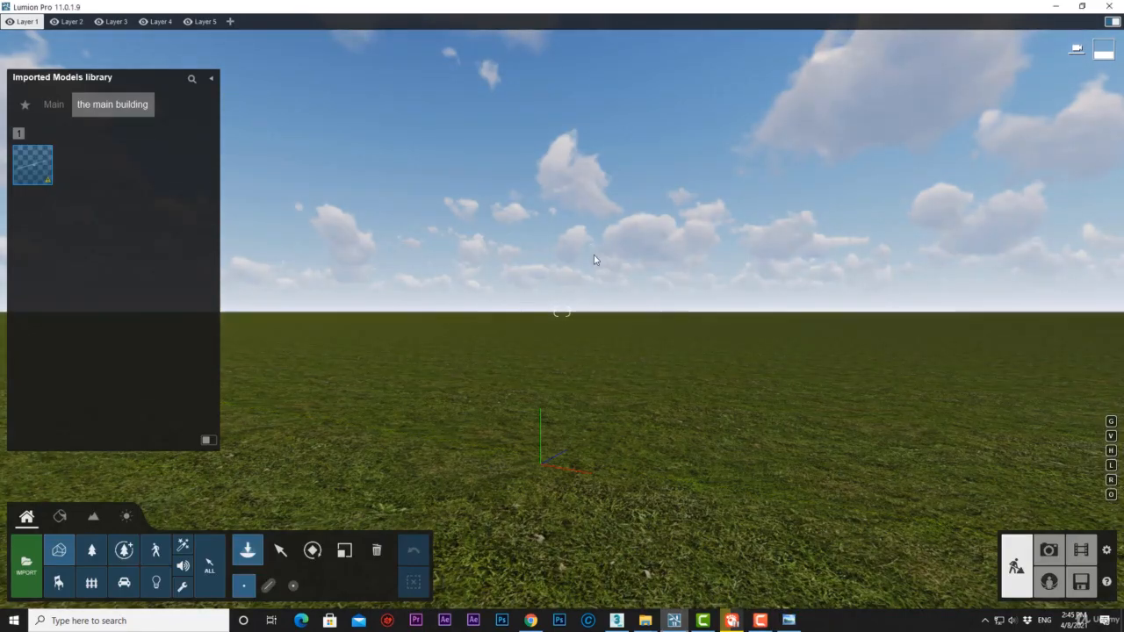
Place the imported villa on the terrain of the plain environment and activate the Select tool.
left_click(577, 346)
key("w")
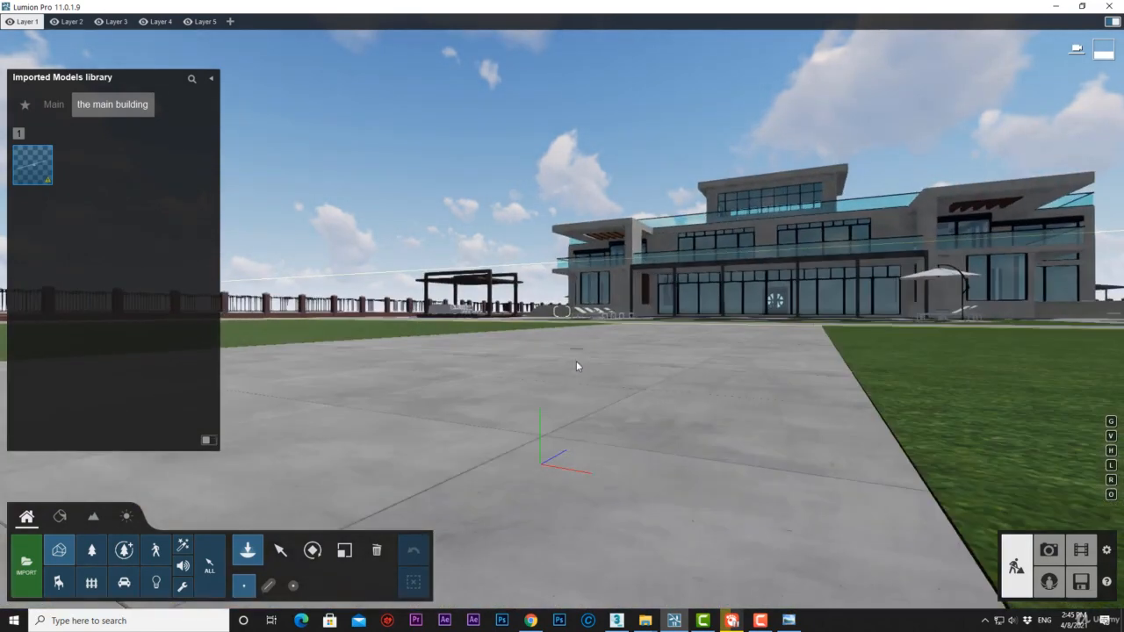
key("d")
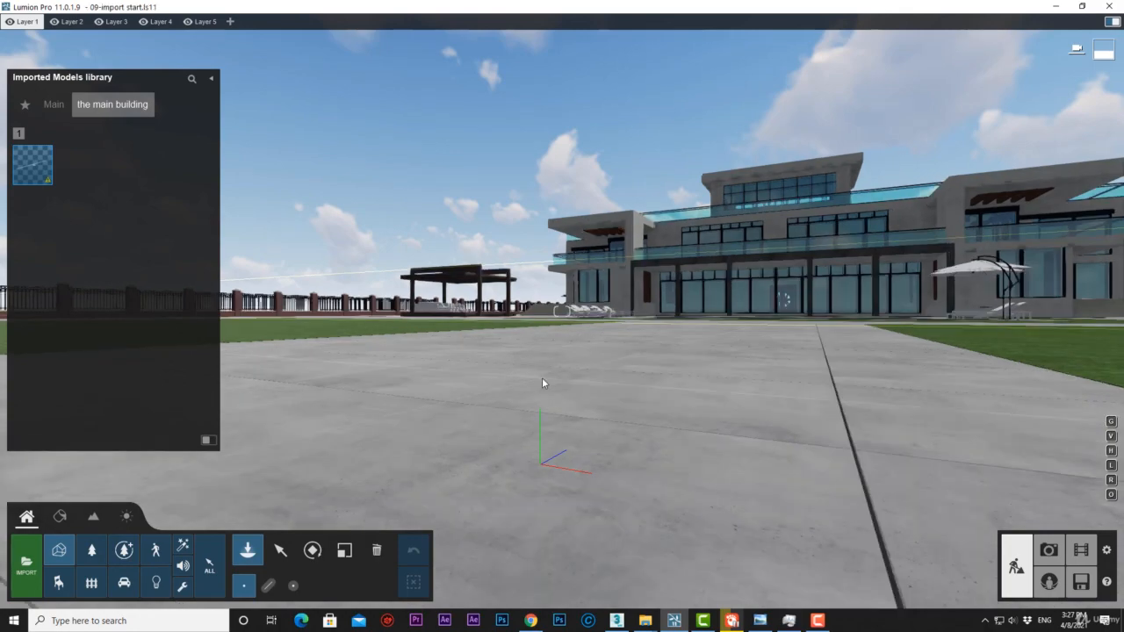
key("d")
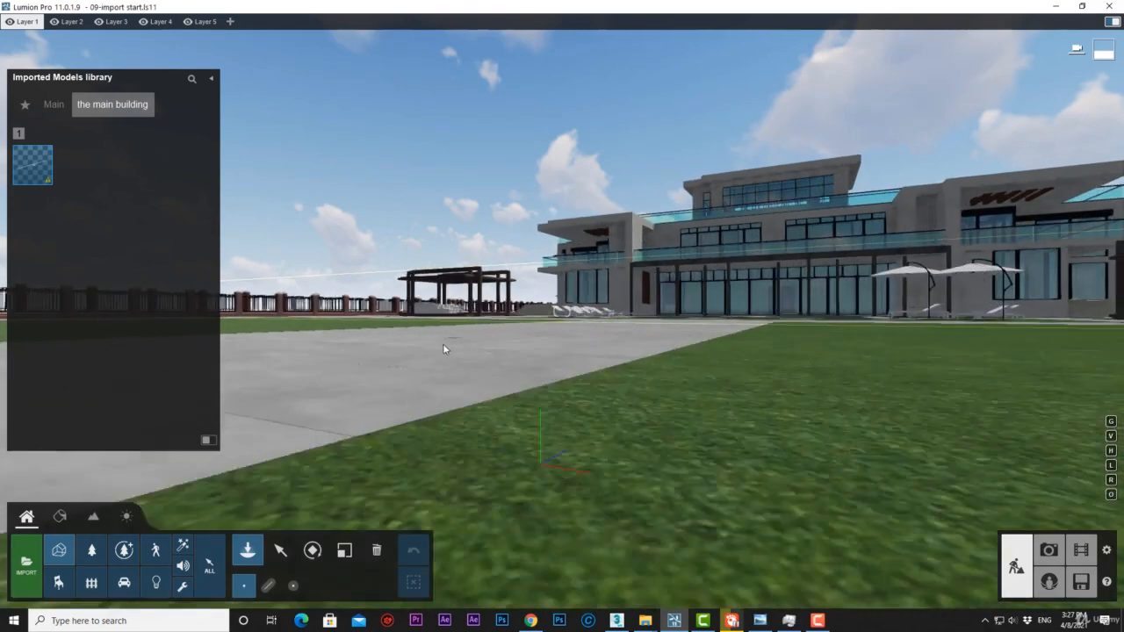
key("d")
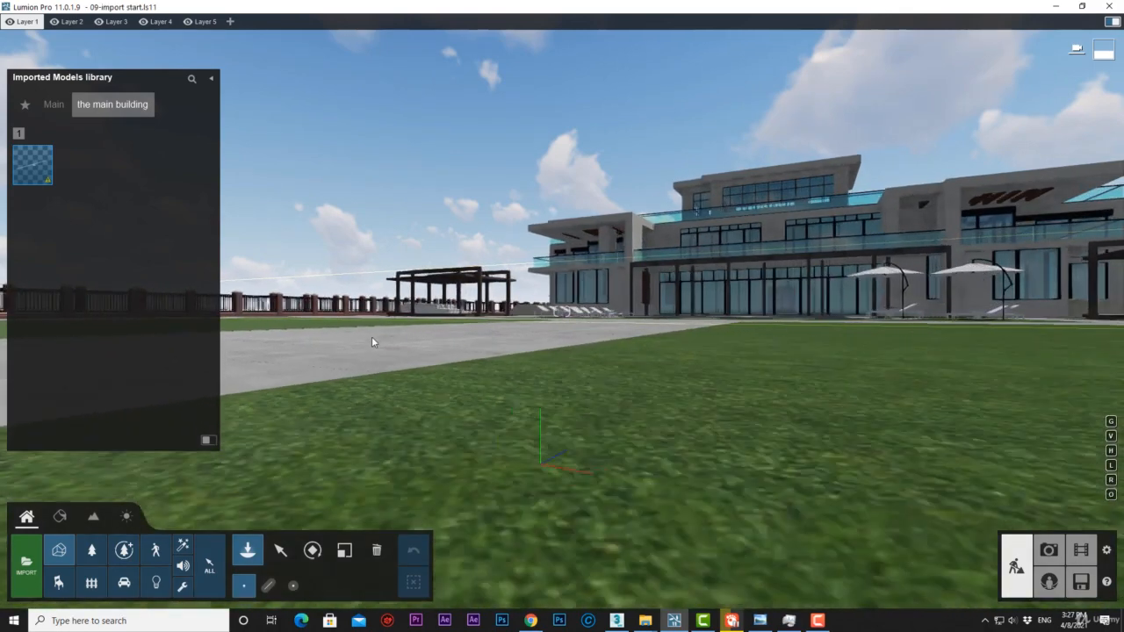
key("a")
key("d")
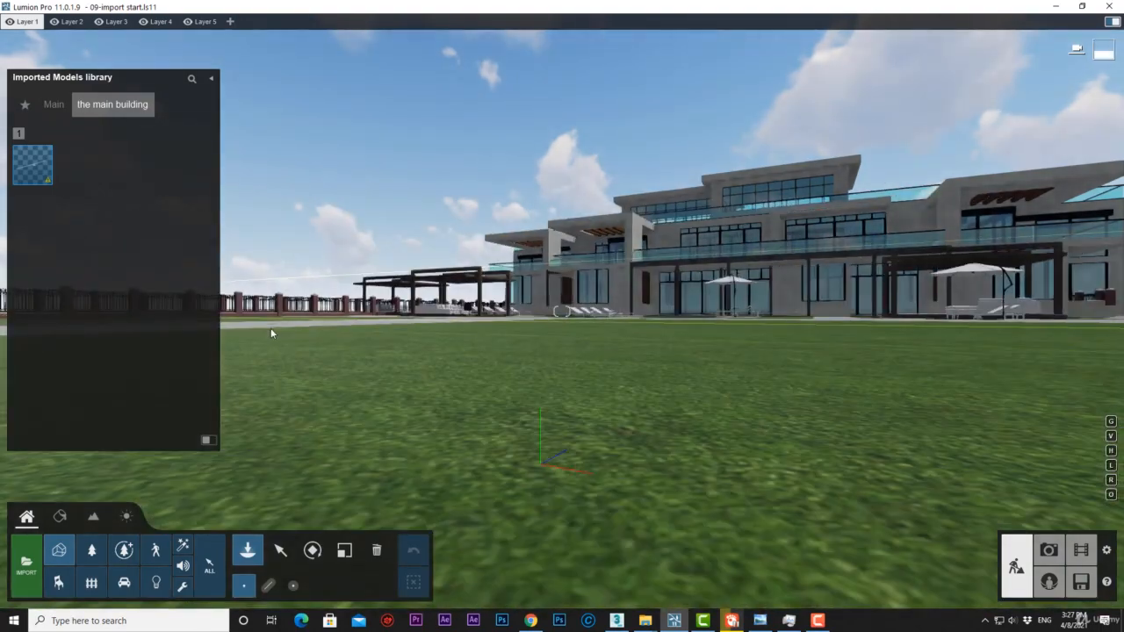
key("a")
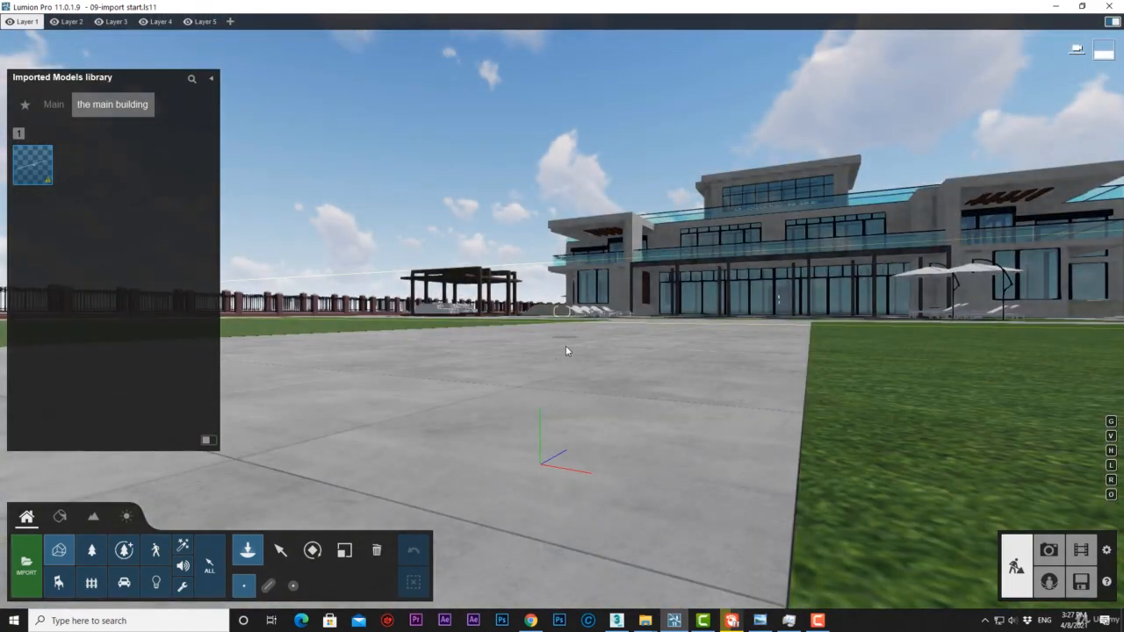
left_click(282, 550)
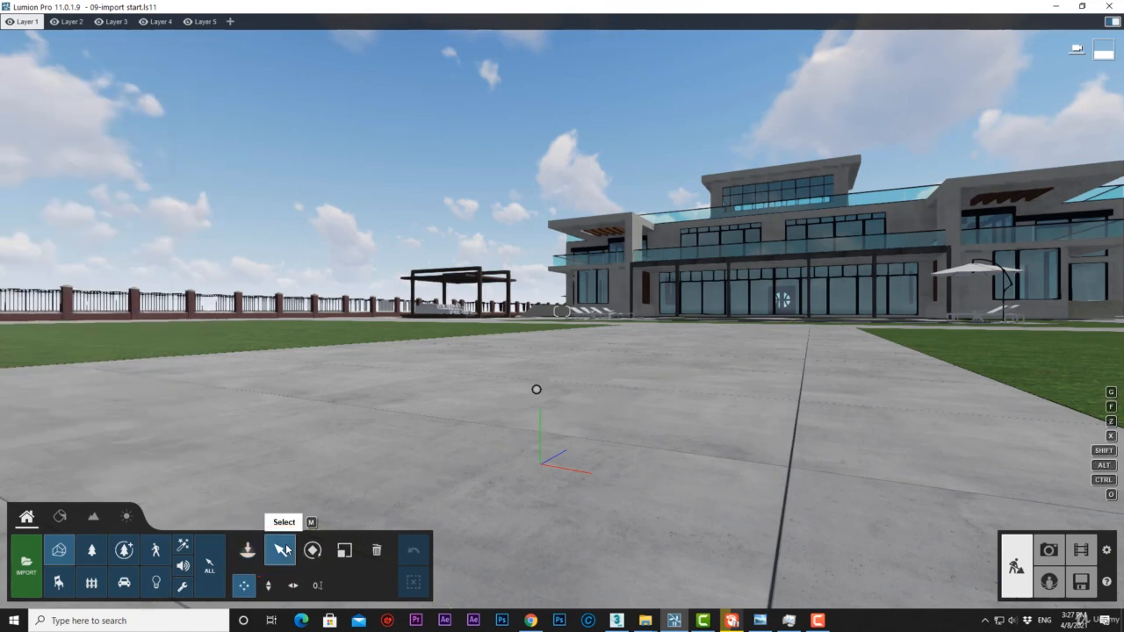
Inspect the villa's paving in Lumion, then switch to 3ds Max and examine the AE26_008_24 diffuse map and the paving_13 material.
key("Escape")
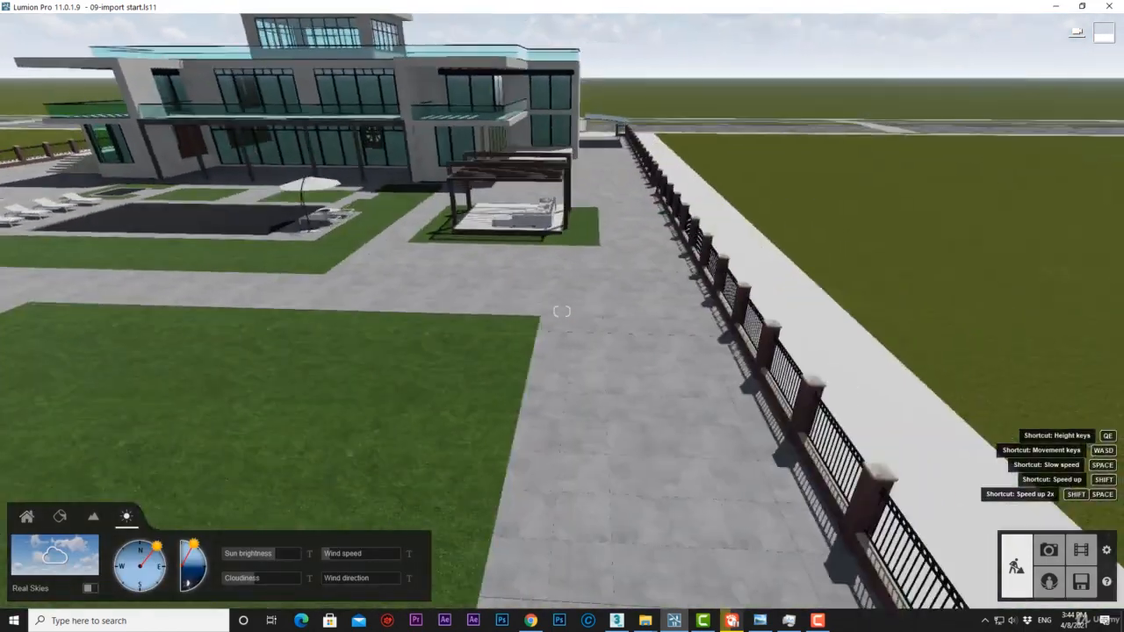
right_click_drag(280, 264, 280, 353)
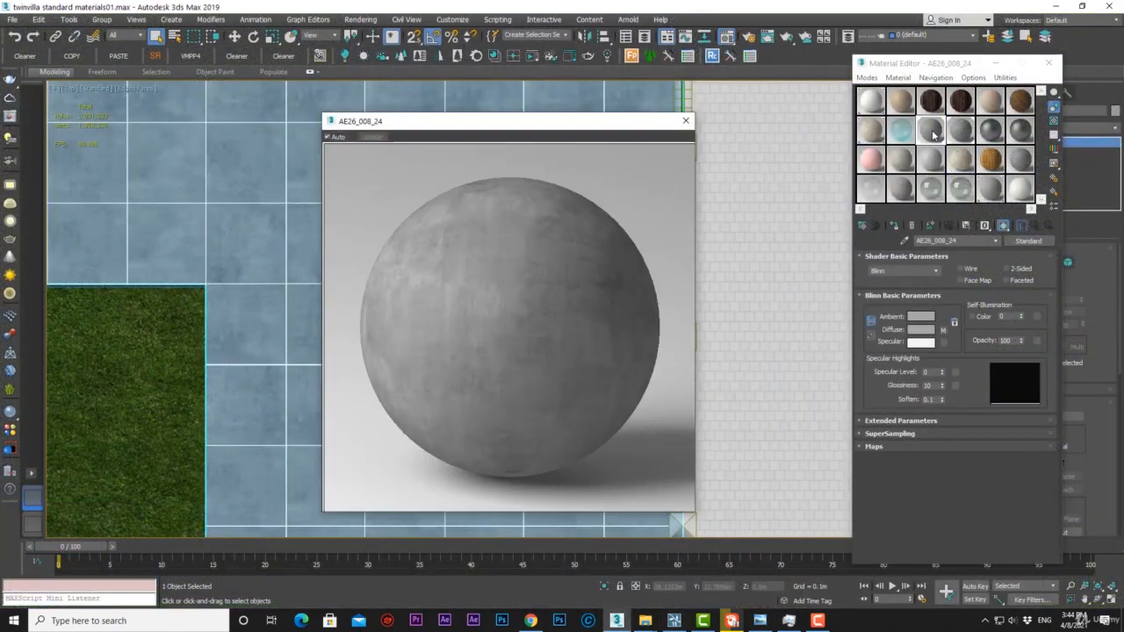
left_click(943, 330)
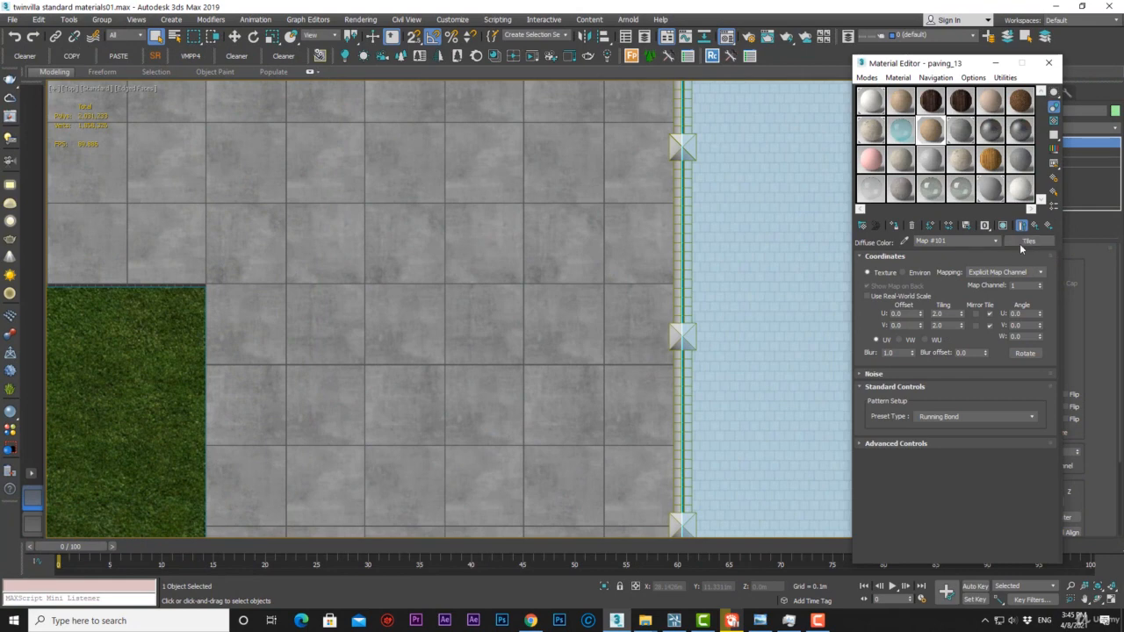
double_click(930, 130)
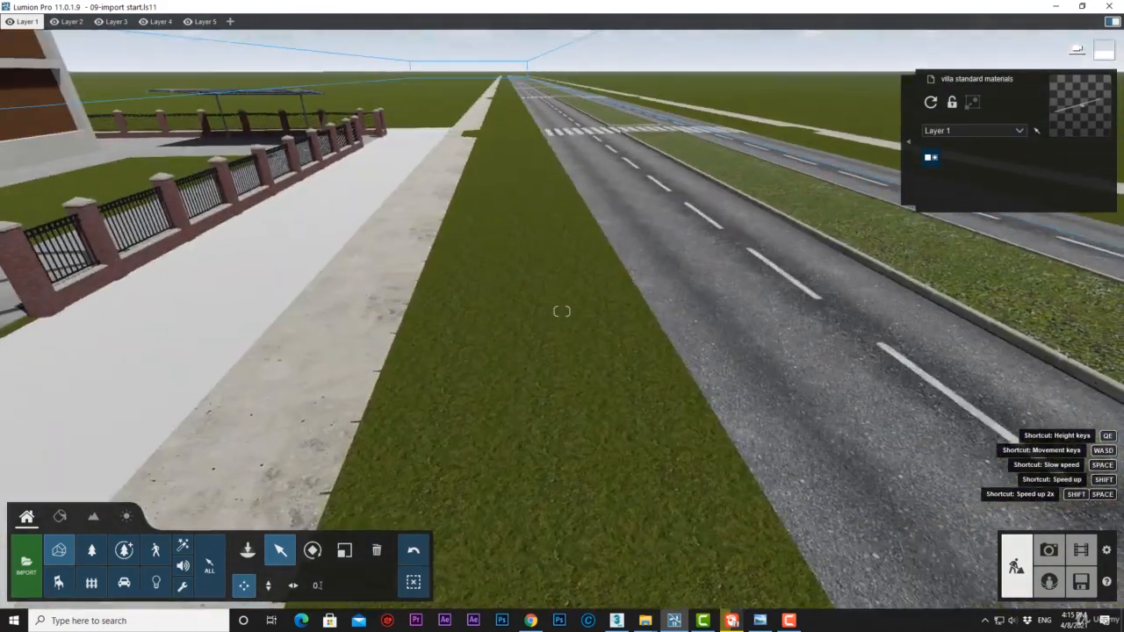
Select the villa model near the street and raise it vertically above the terrain with Move up.
right_click_drag(470, 47, 432, 86)
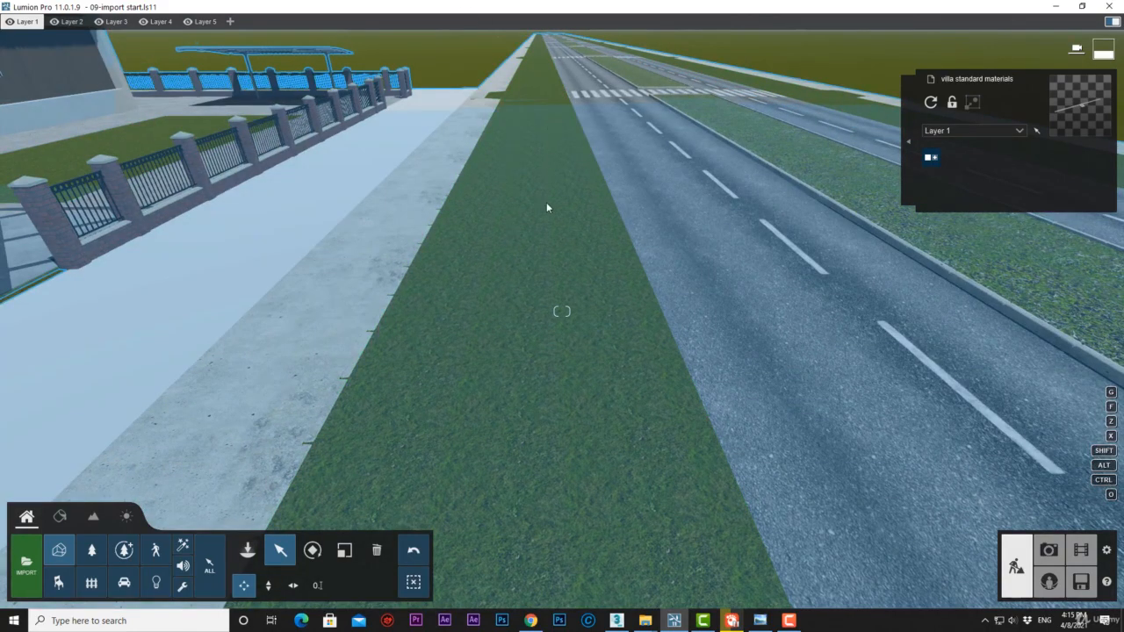
left_click(767, 281)
key("d")
mouse_move(546, 298)
right_mouse_down()
mouse_move(562, 298)
mouse_move(110, 232)
mouse_move(558, 289)
right_mouse_up()
key("d")
key("d")
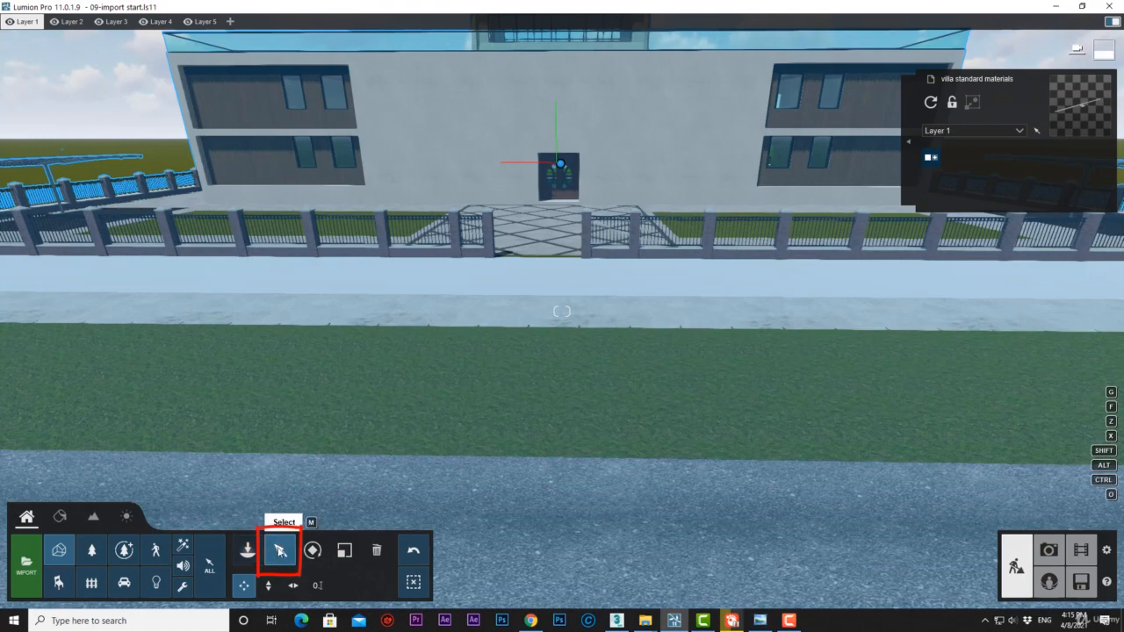
left_click(270, 587)
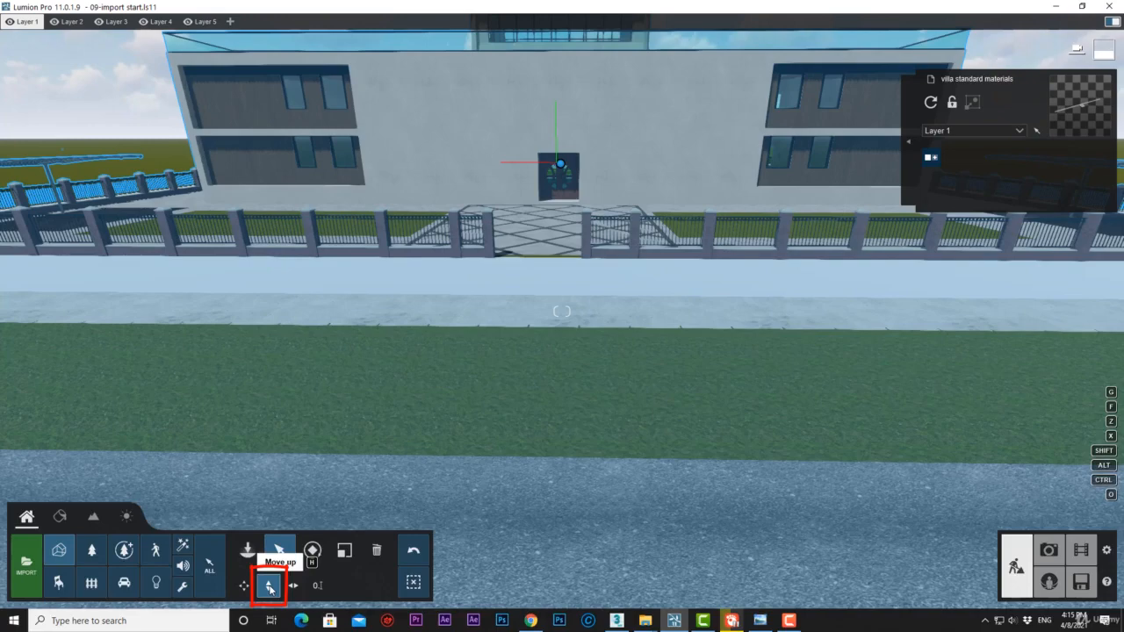
left_click(560, 165)
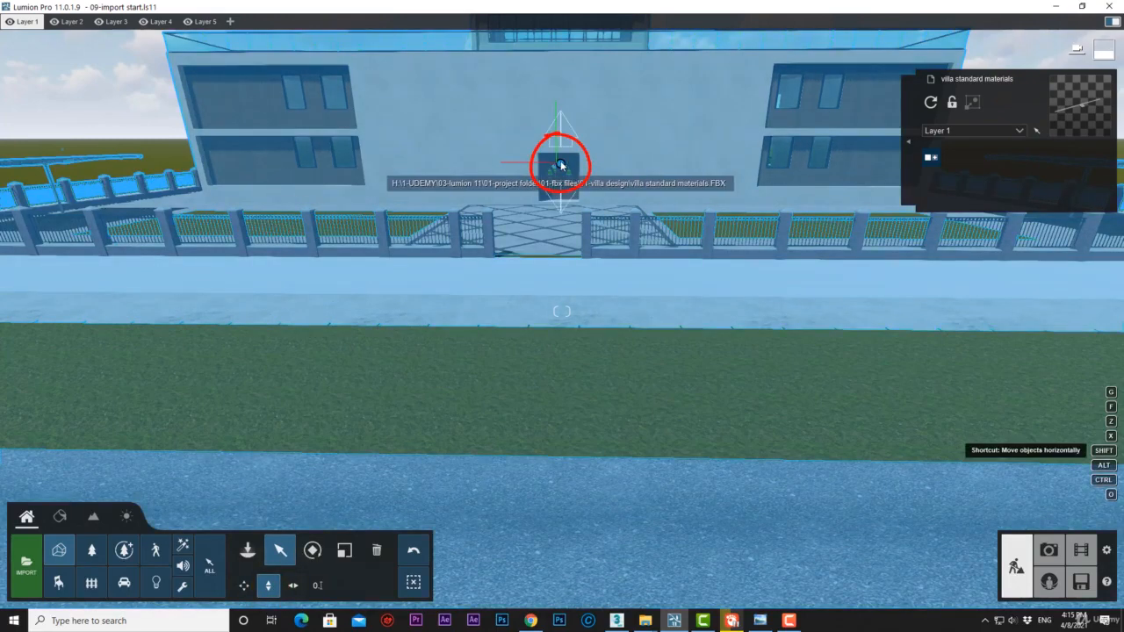
key("shift")
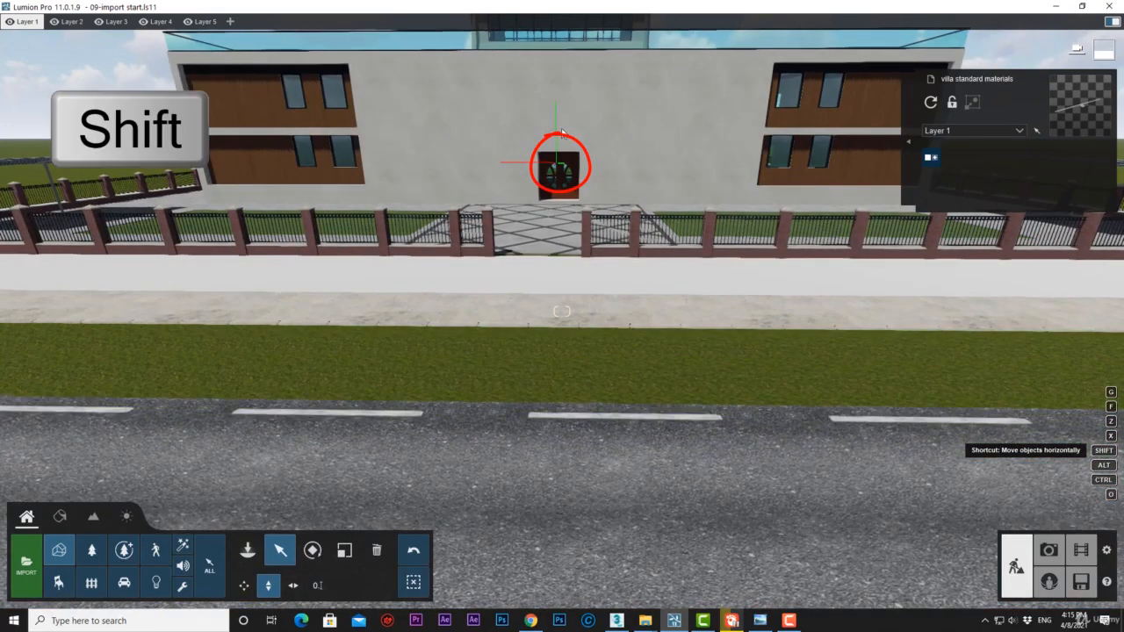
left_click_drag(562, 132, 517, 33, "shift")
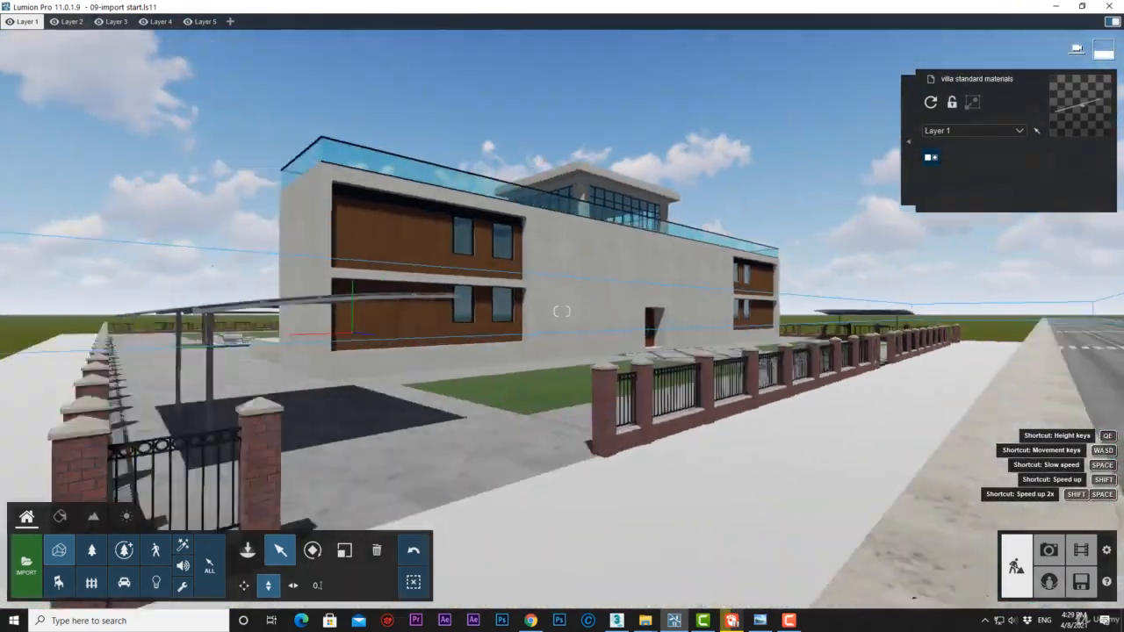
Save the project under the new name "villa start" in the 02-lumion files folder and return to Build mode.
key("a")
mouse_move(562, 311)
right_mouse_down()
mouse_move(746, 338)
mouse_move(755, 412)
mouse_move(562, 369)
mouse_move(562, 446)
mouse_move(540, 470)
right_mouse_up()
key("q")
key("q")
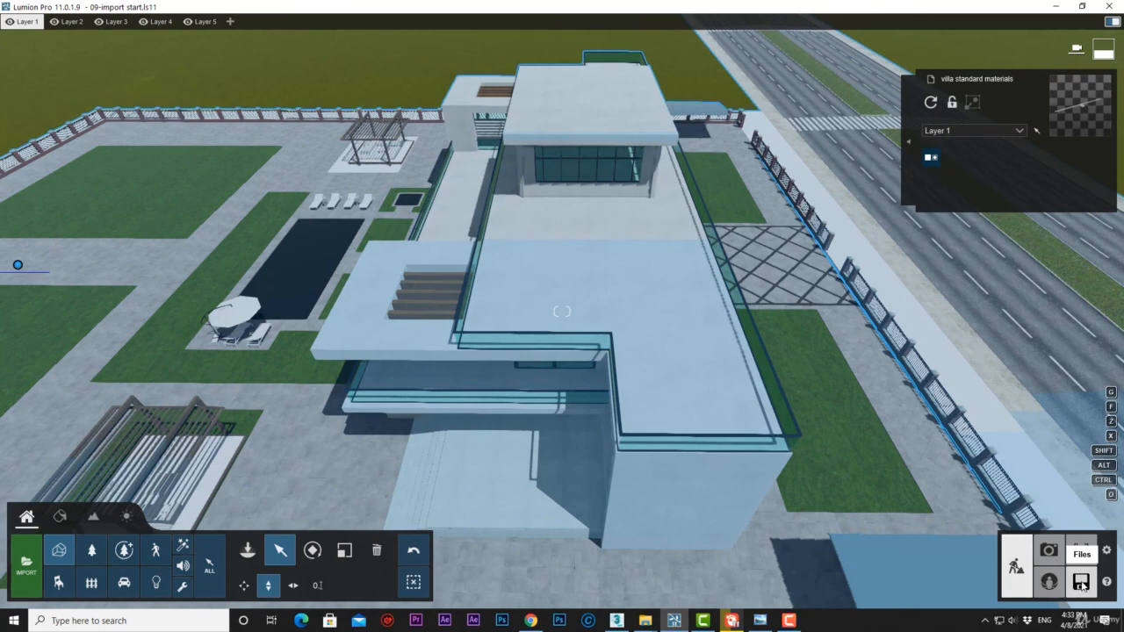
left_click(1081, 583)
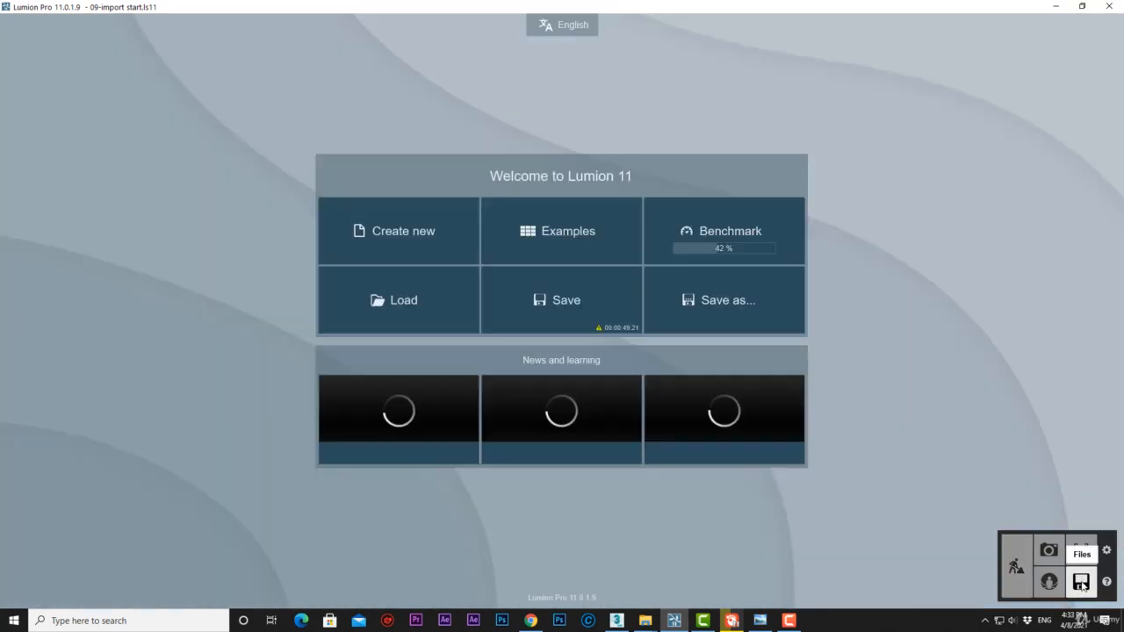
left_click(732, 302)
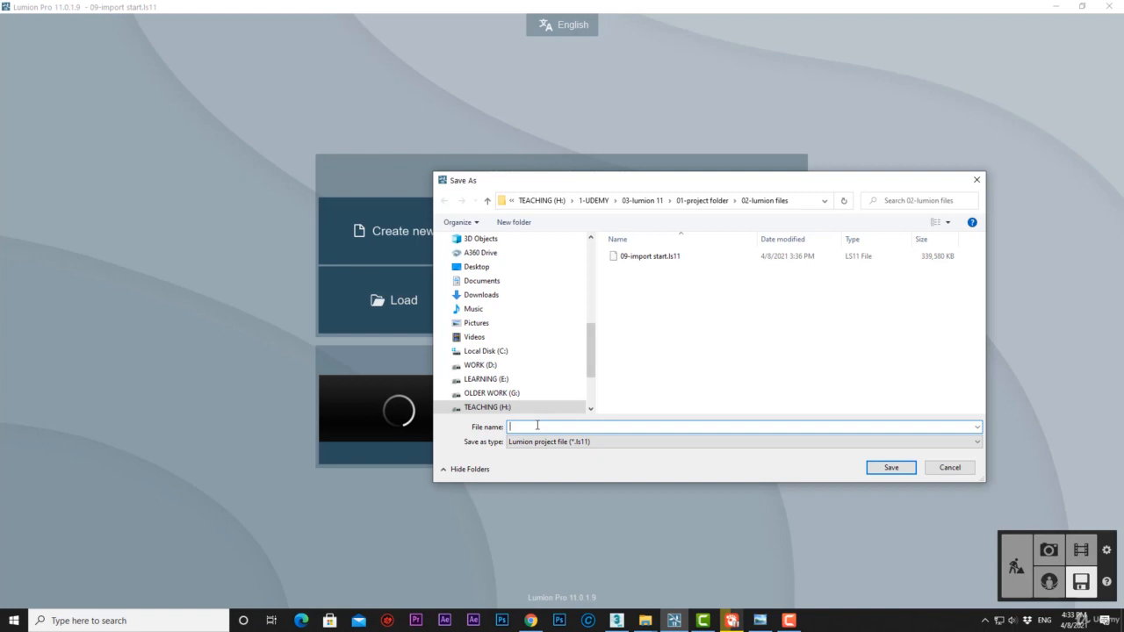
type("villa start")
left_click(881, 468)
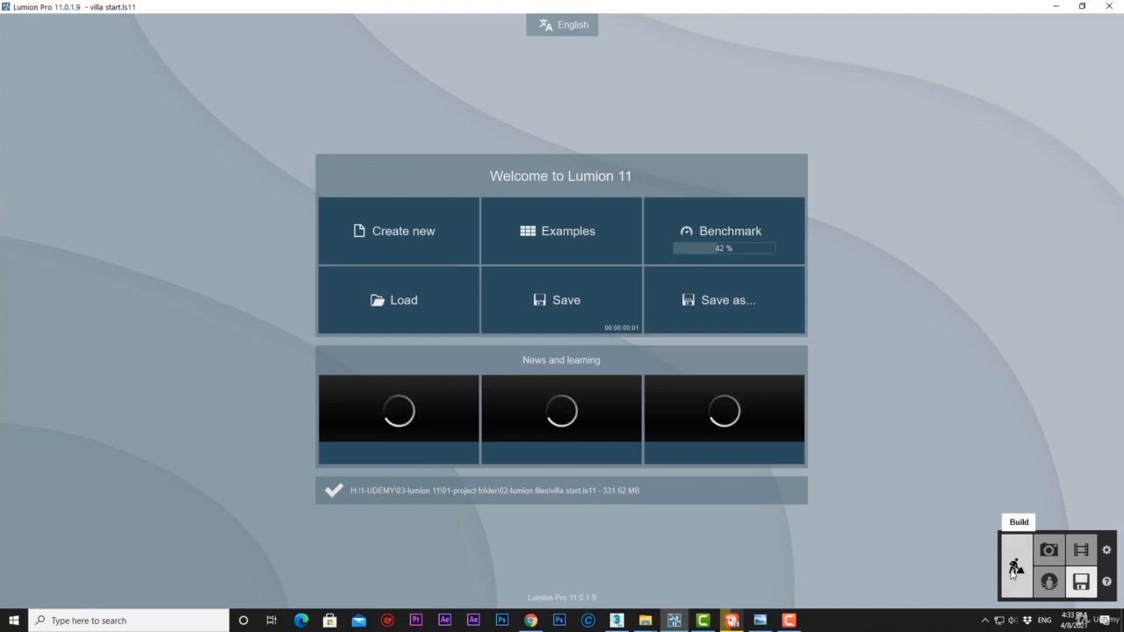
left_click(1015, 569)
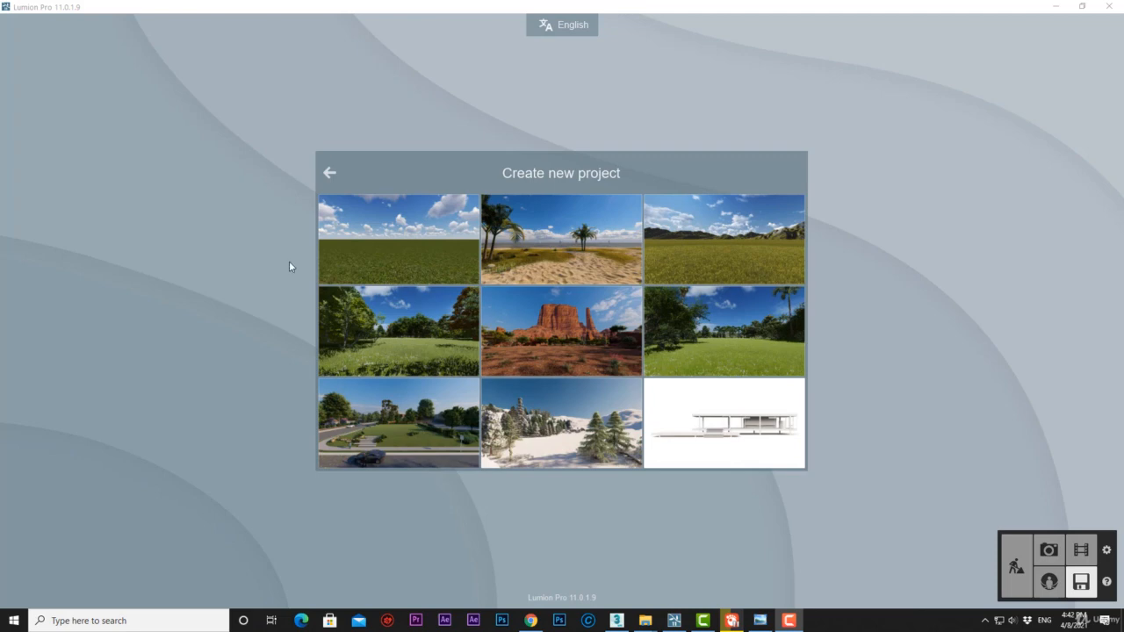
Create a new project with the plain environment and start a model import filtered to Max file (*.max).
left_click(382, 242)
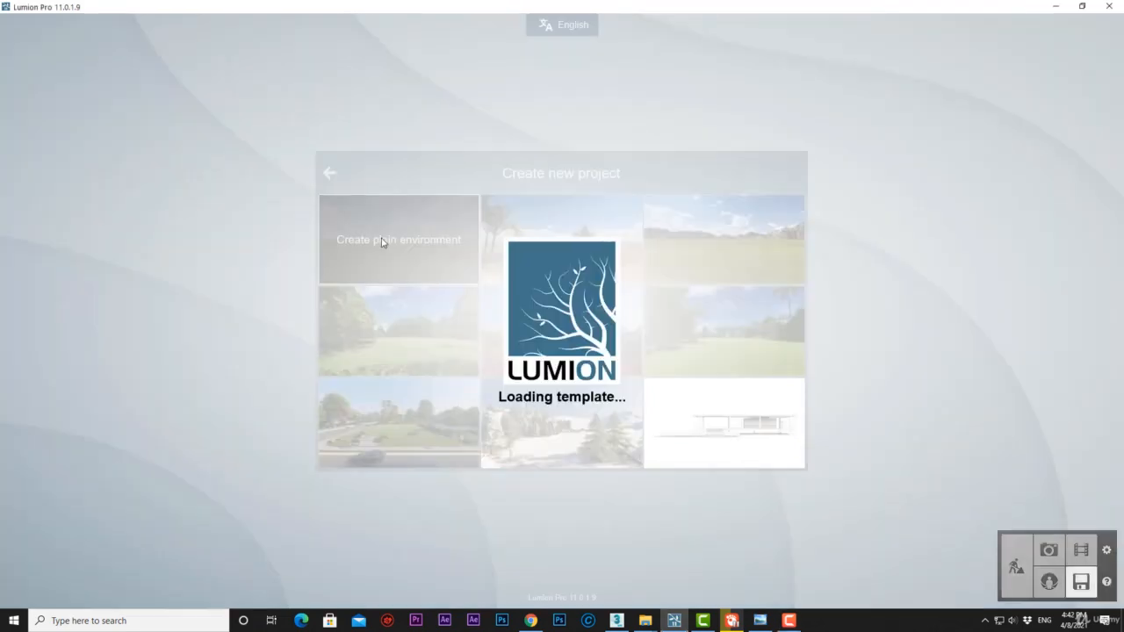
left_click(24, 562)
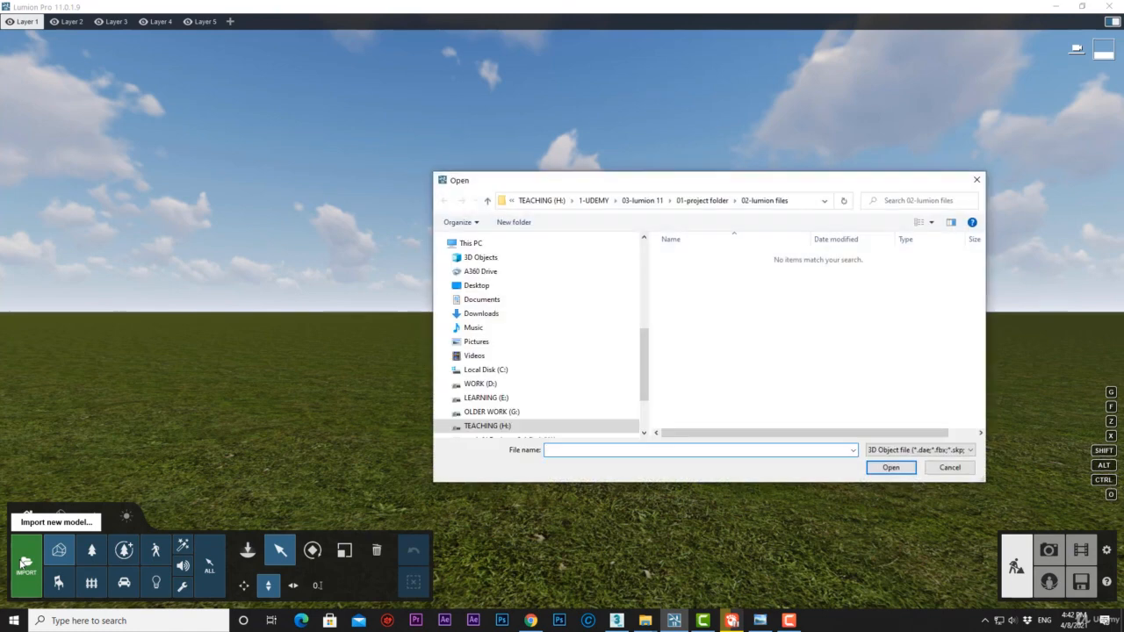
left_click(874, 450)
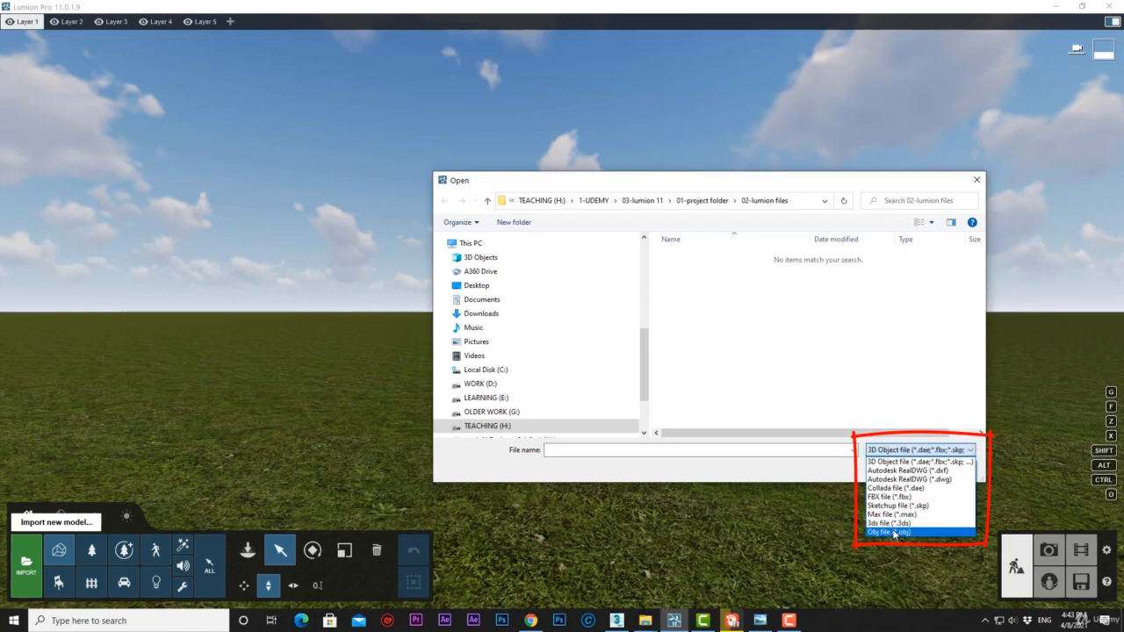
left_click(892, 514)
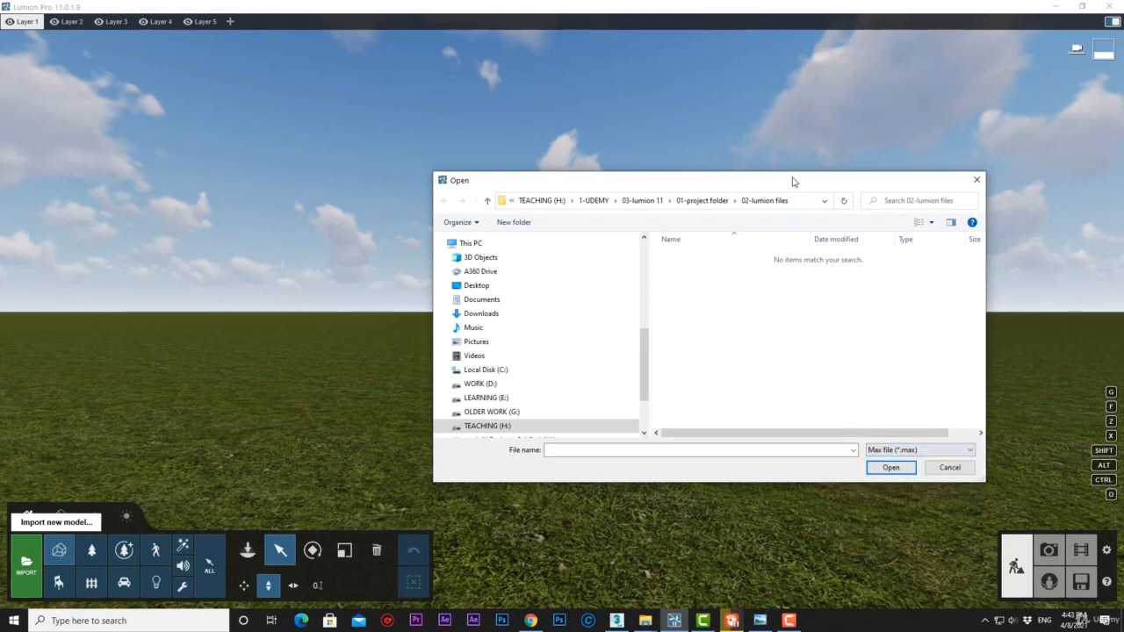
Browse to 01-VILLA DESIGN inside the 00-max files folder and choose "twinvilla standard materials01.max" for import.
left_click(702, 200)
double_click(698, 254)
double_click(720, 267)
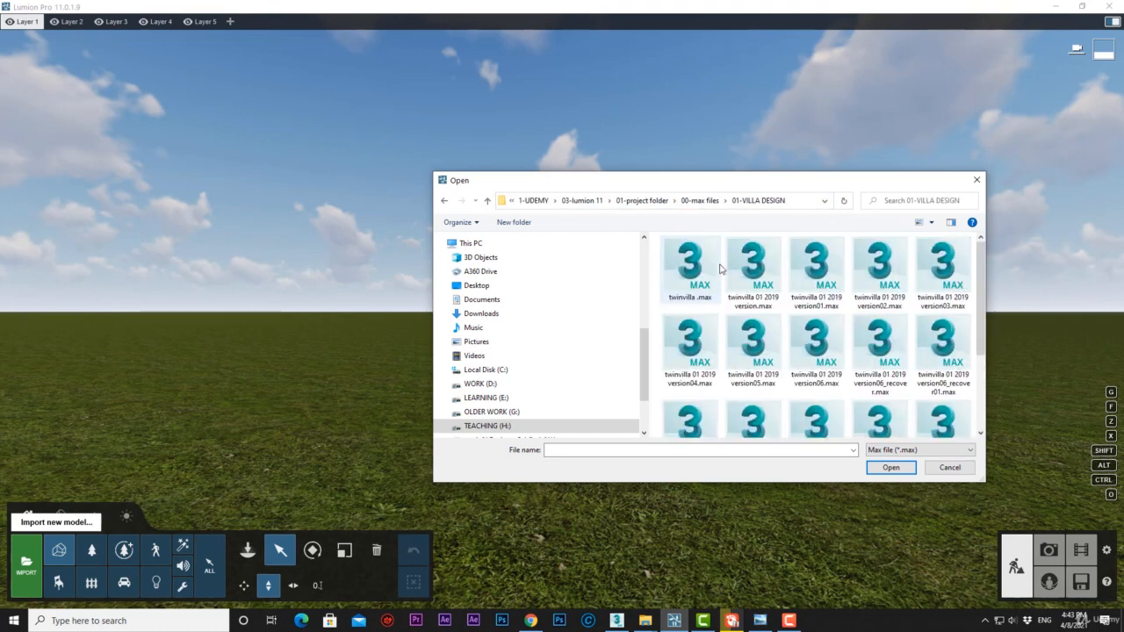
scroll(720, 268, "down", 3)
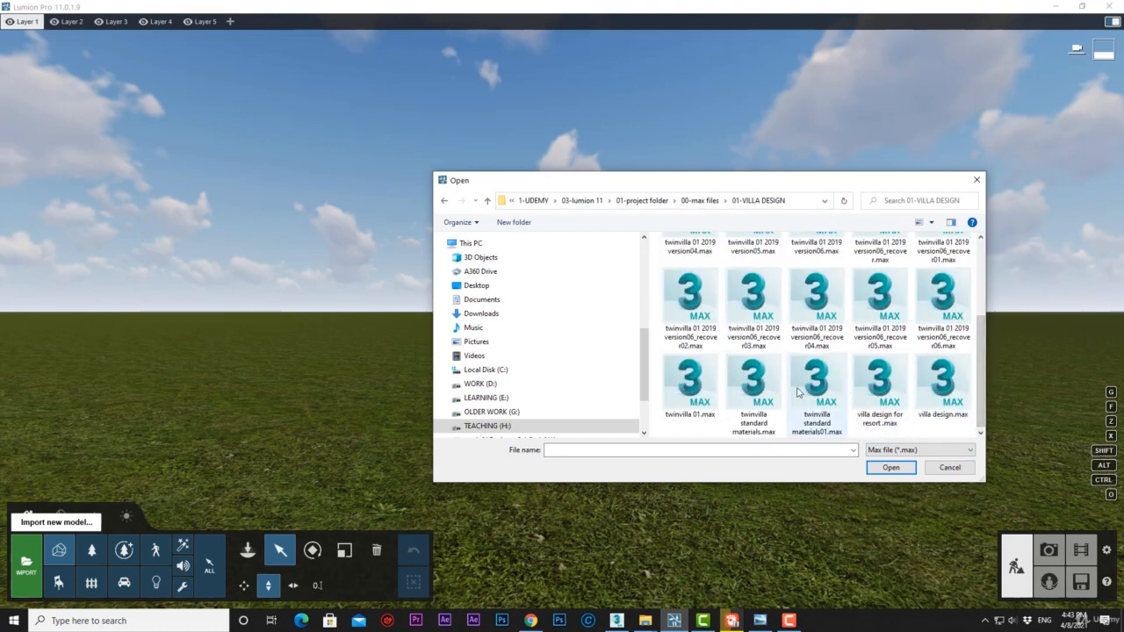
left_click(817, 396)
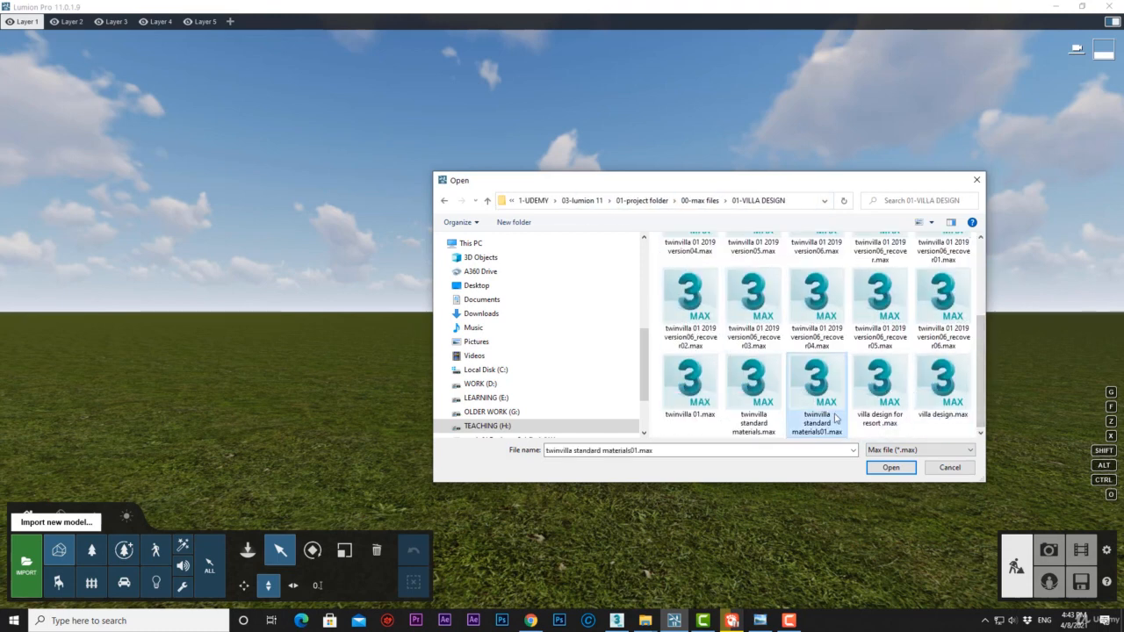
left_click(891, 467)
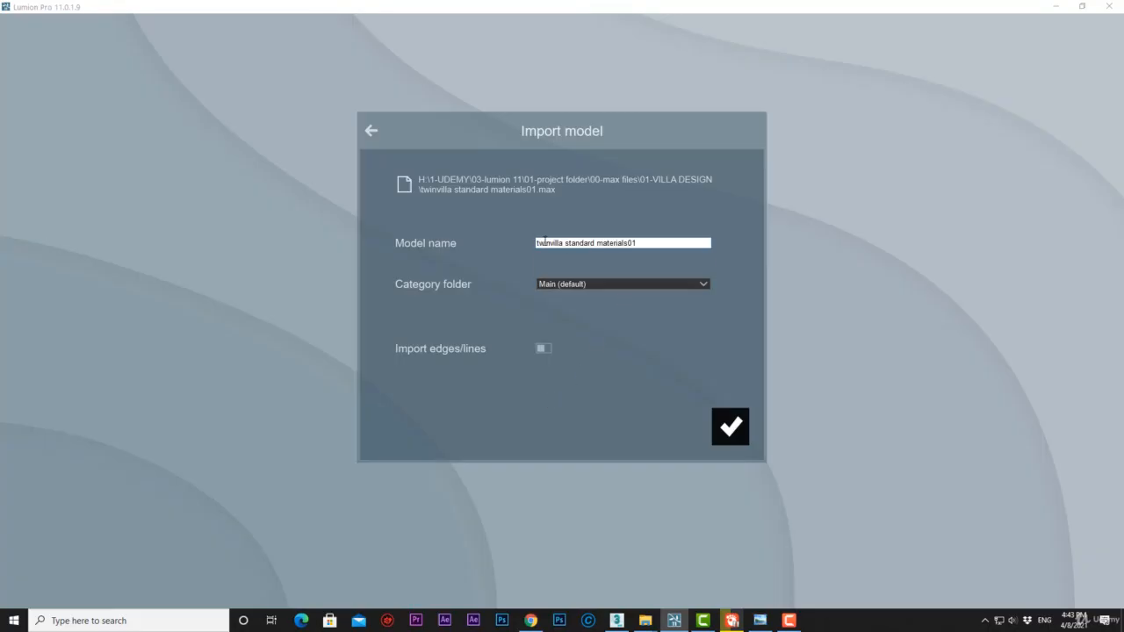
Import the Max model into the existing category folder "the main building" and place it on the terrain.
left_click(619, 284)
scroll(609, 403, "down", 1)
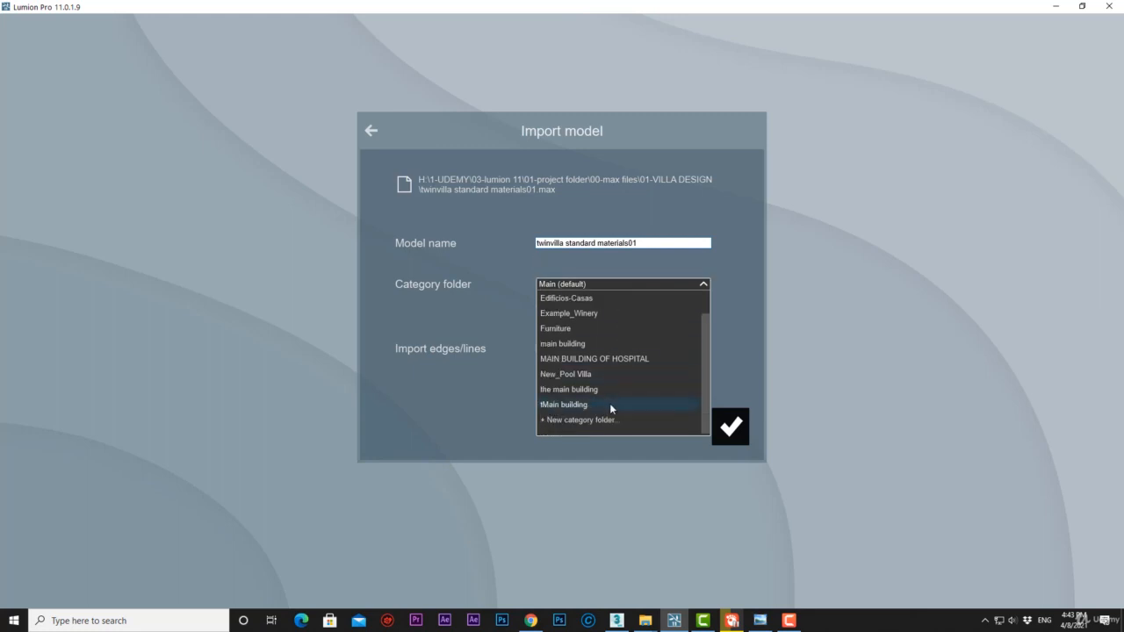
left_click(617, 392)
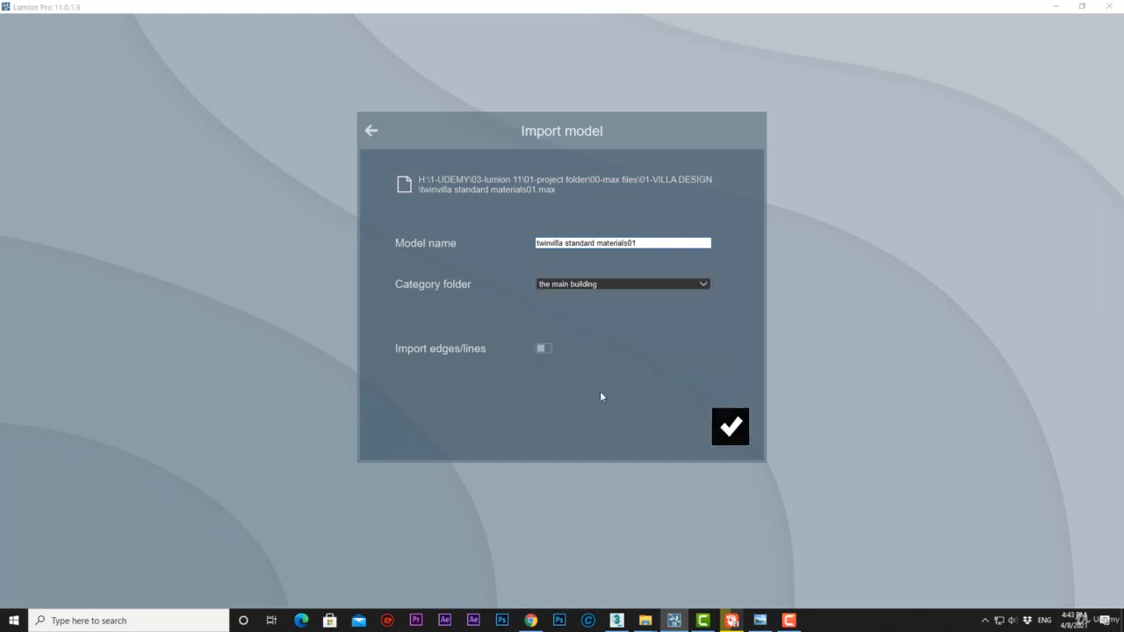
left_click(728, 429)
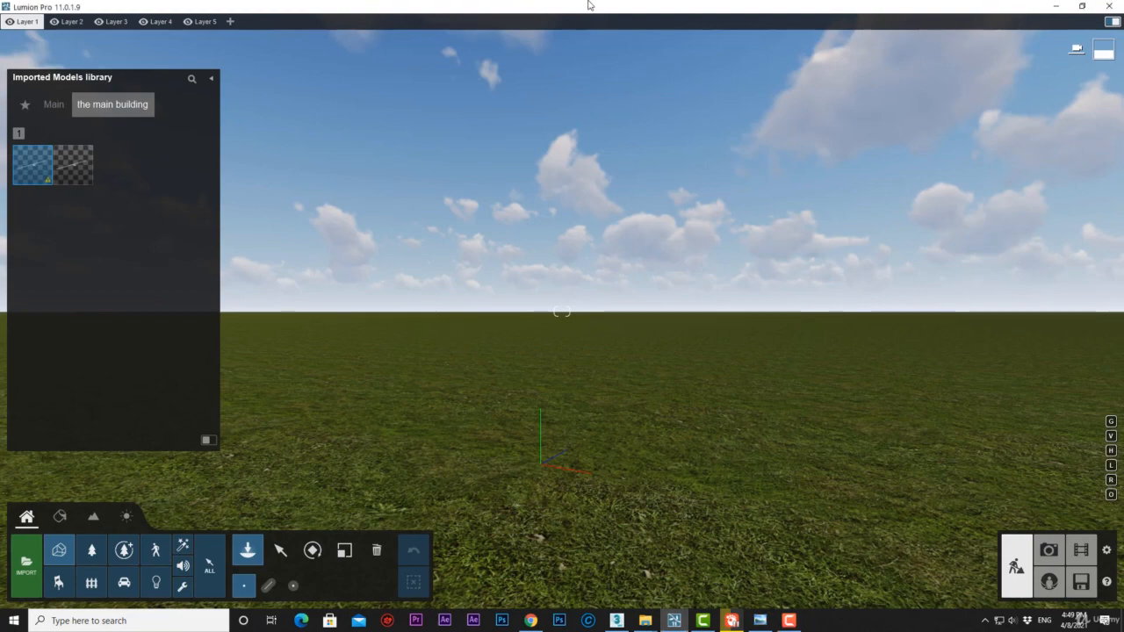
left_click(605, 342)
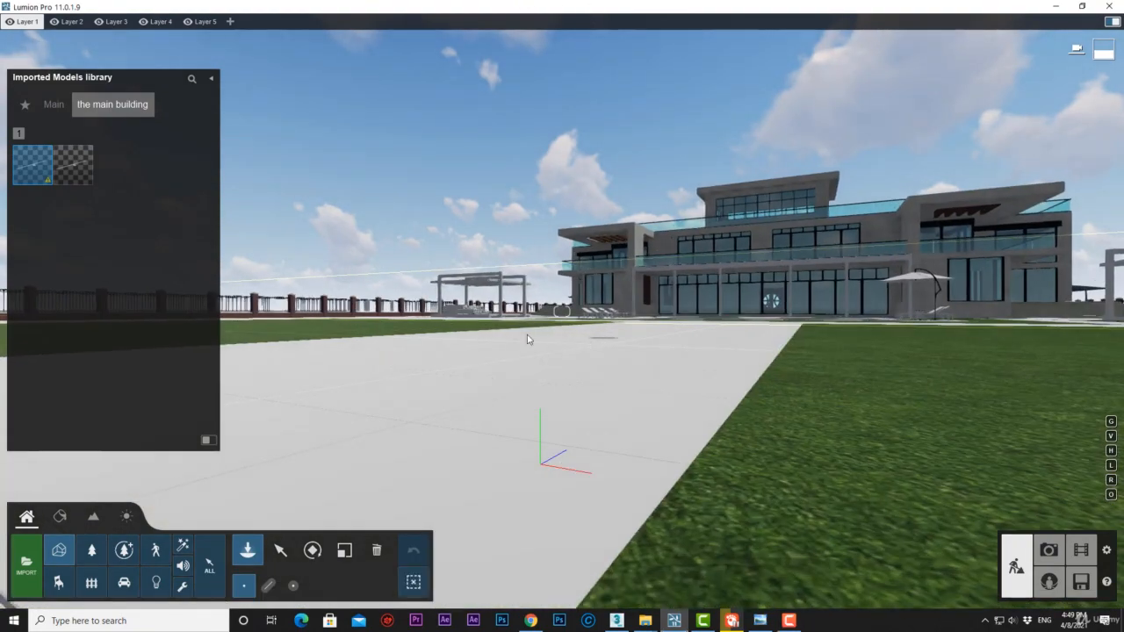